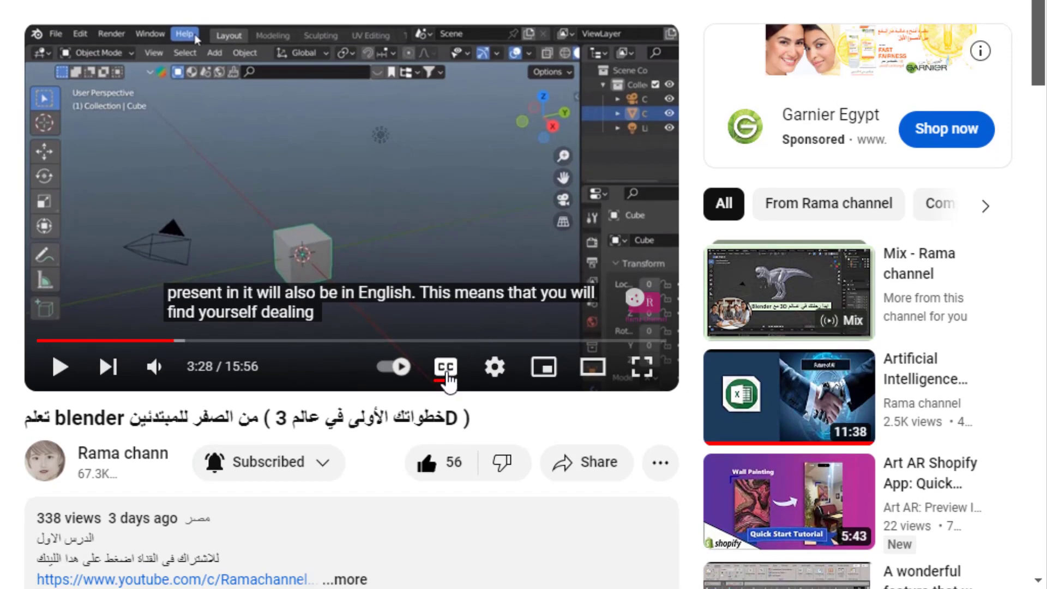
Toggle the captions off and on, then show the auto-translate language list for the Arabic captions.
click(447, 376)
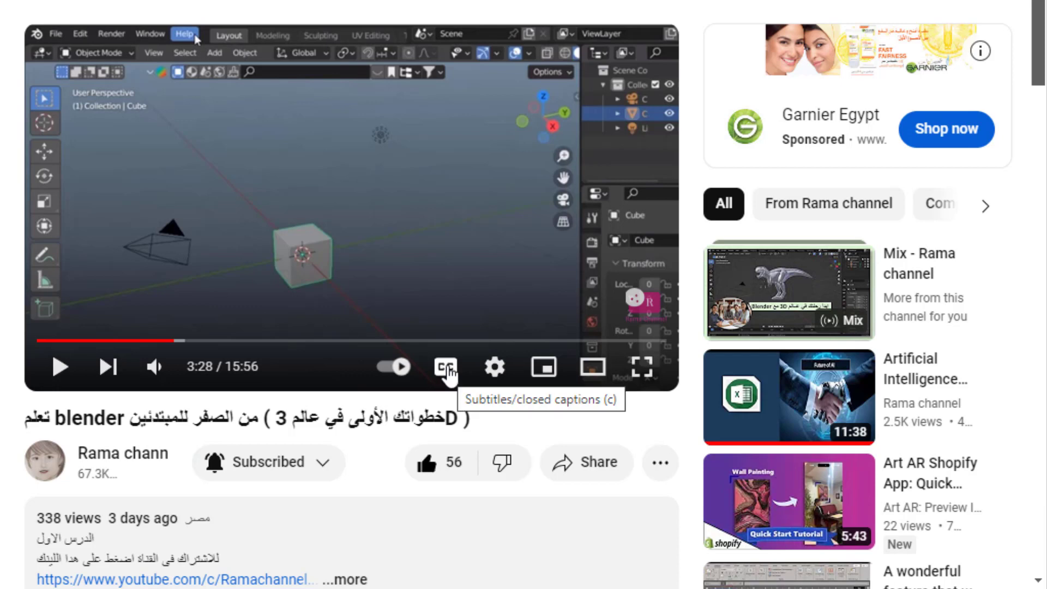
click(447, 375)
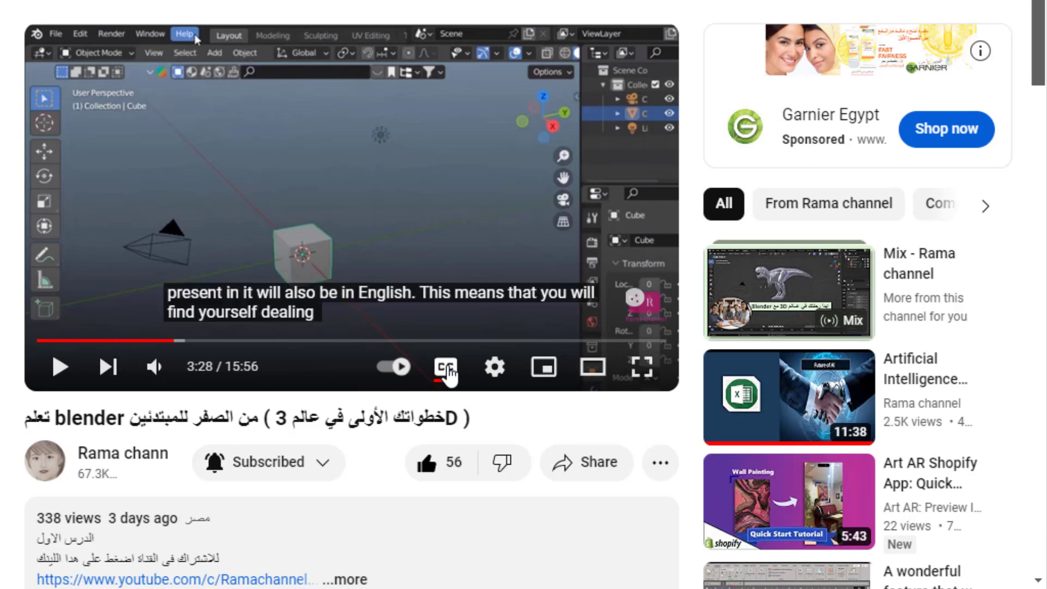
click(494, 376)
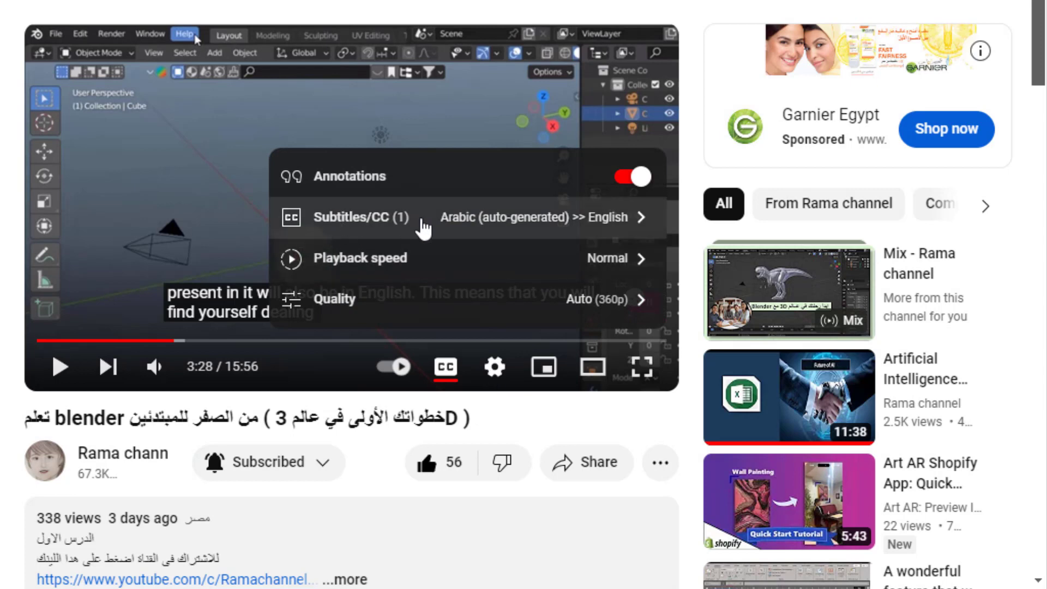
click(423, 229)
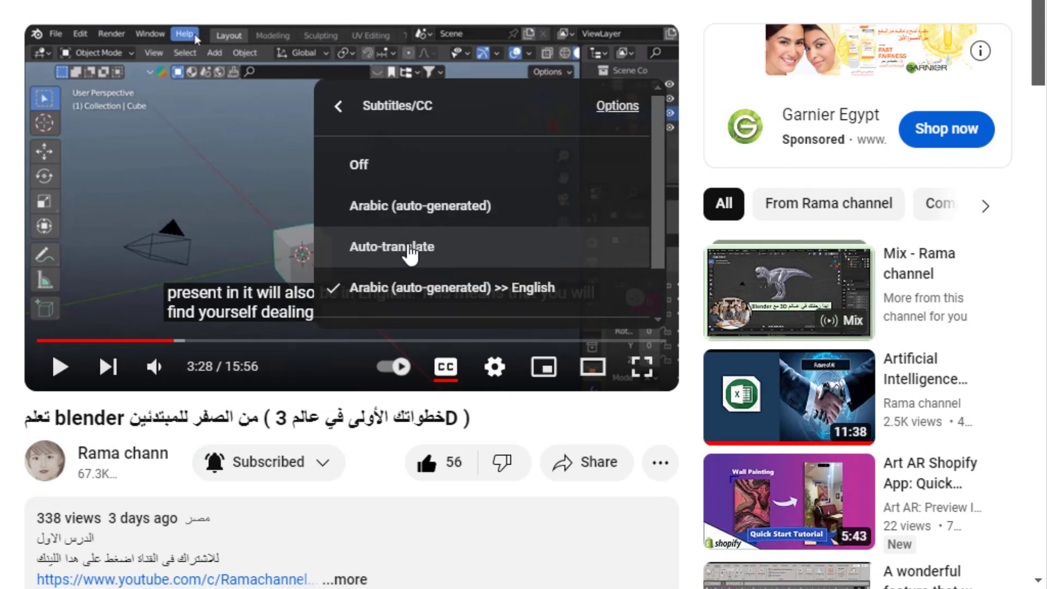
click(463, 252)
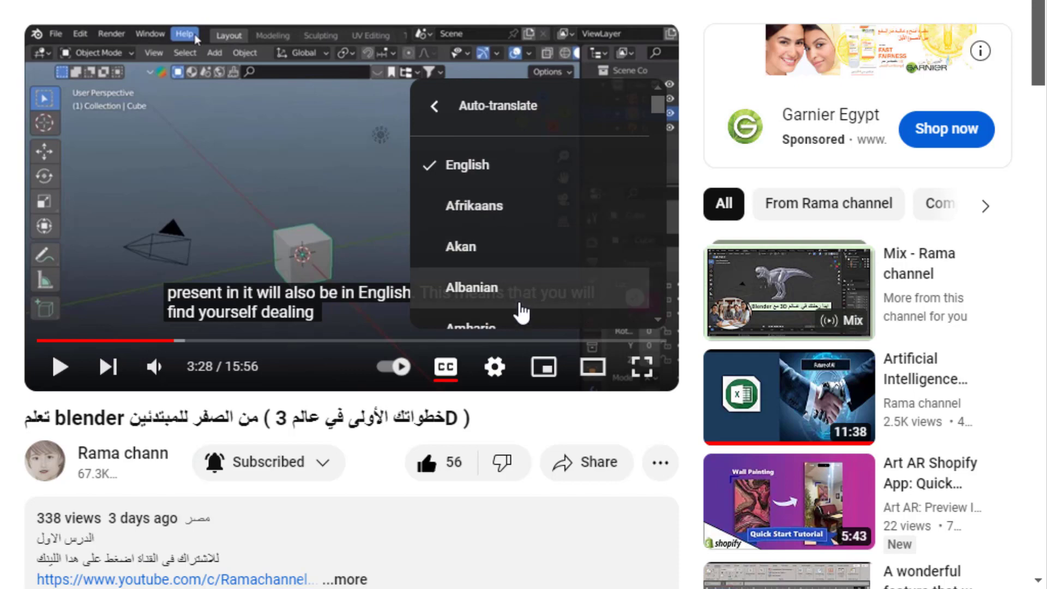
scroll(518, 308, down, 5)
scroll(520, 312, down, 8)
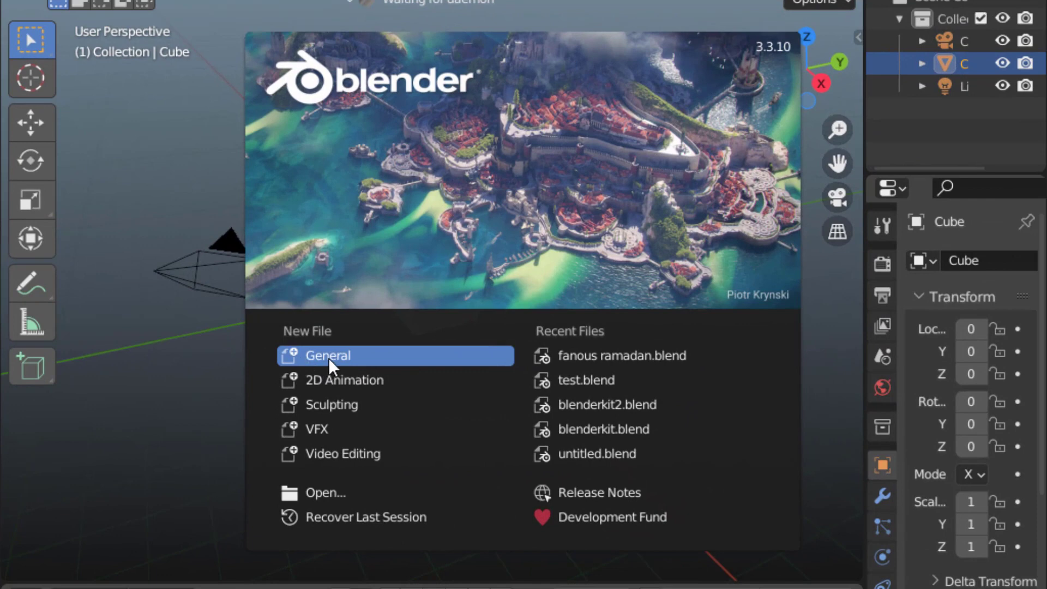
Start a new General scene and drag the timeline's top border up to enlarge it.
click(328, 358)
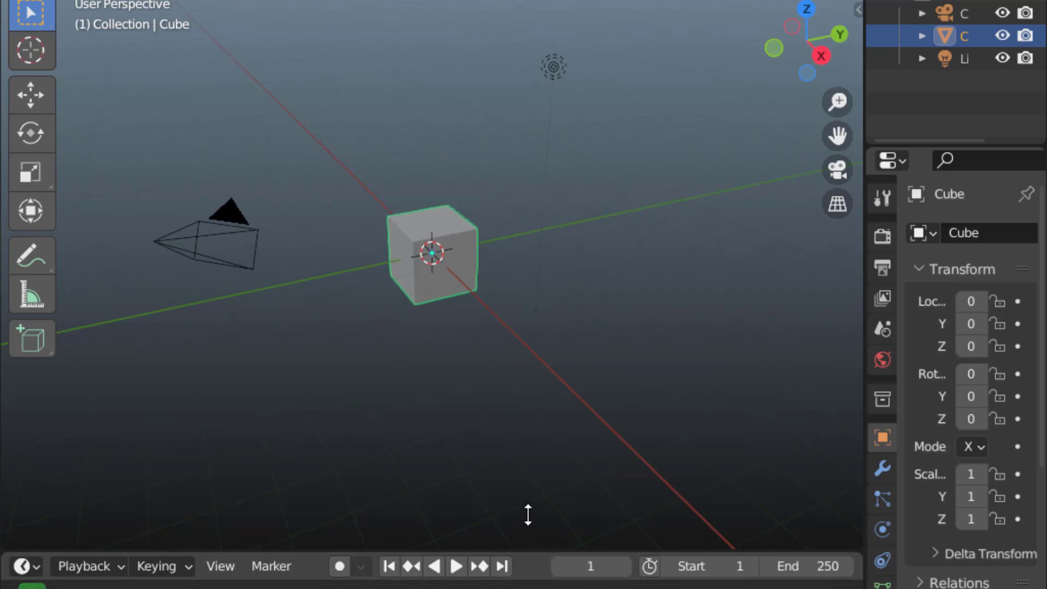
drag(529, 555, 535, 412)
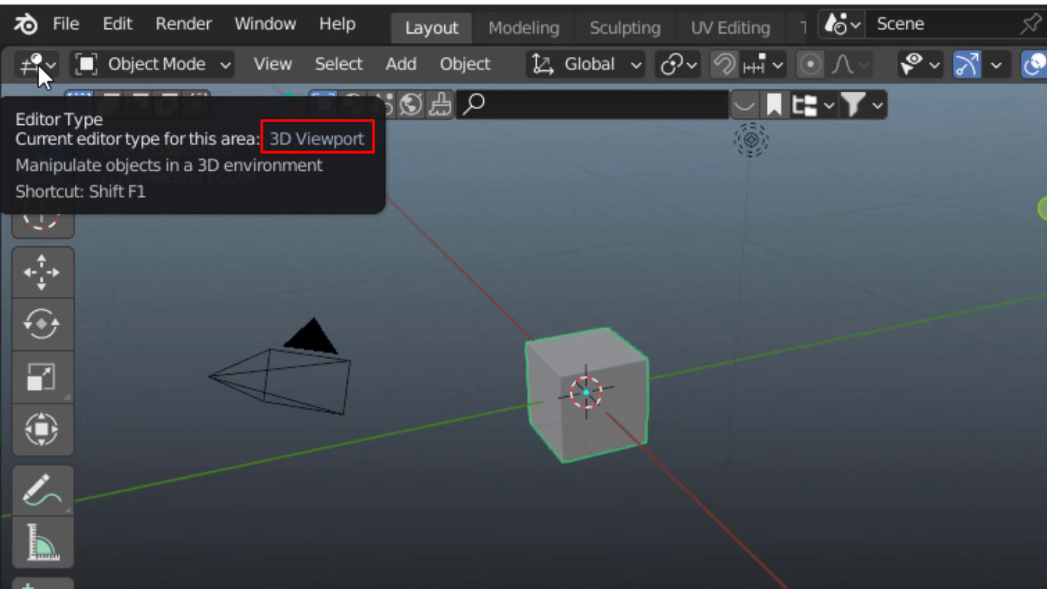
Browse the main area's editor types, keeping it as a 3D Viewport.
click(48, 65)
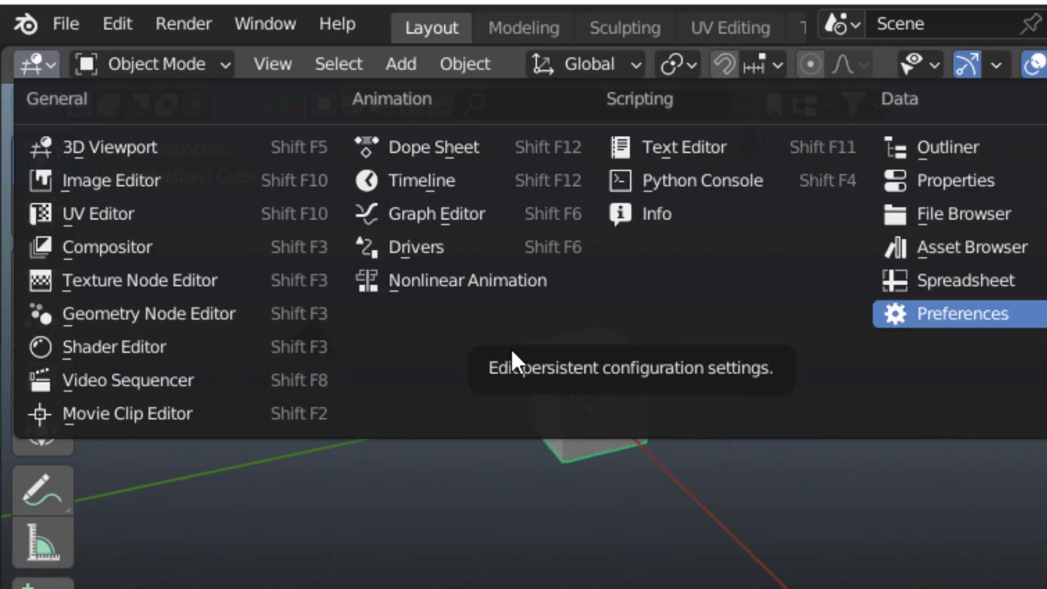
click(327, 526)
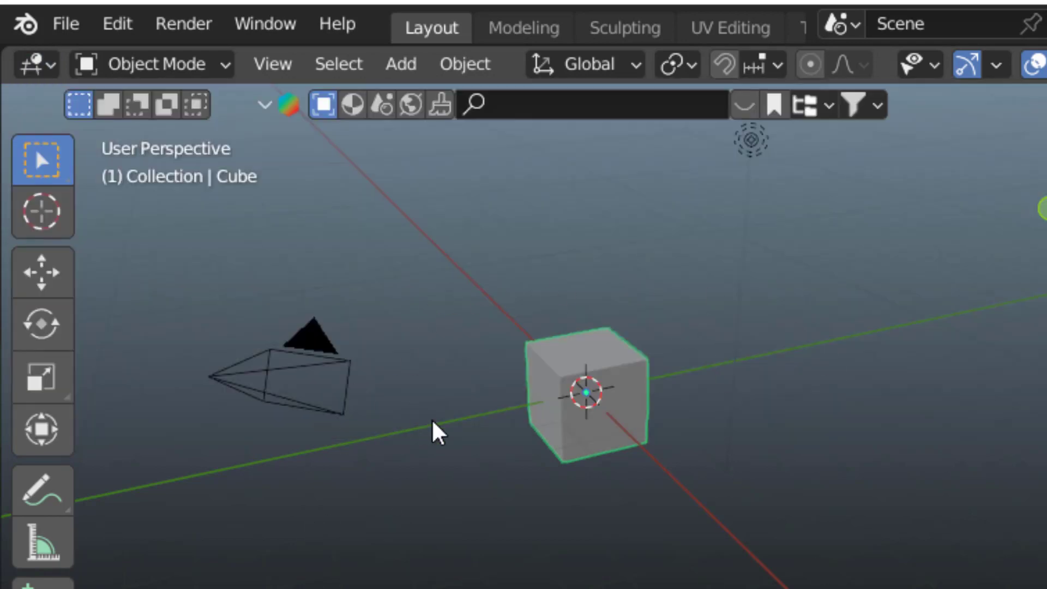
click(49, 63)
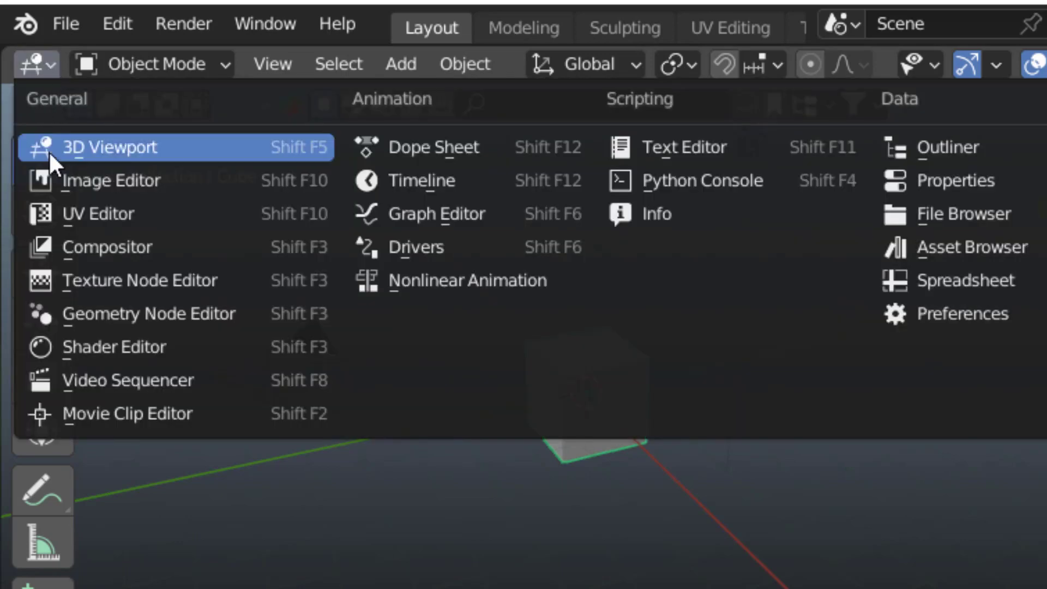
click(116, 145)
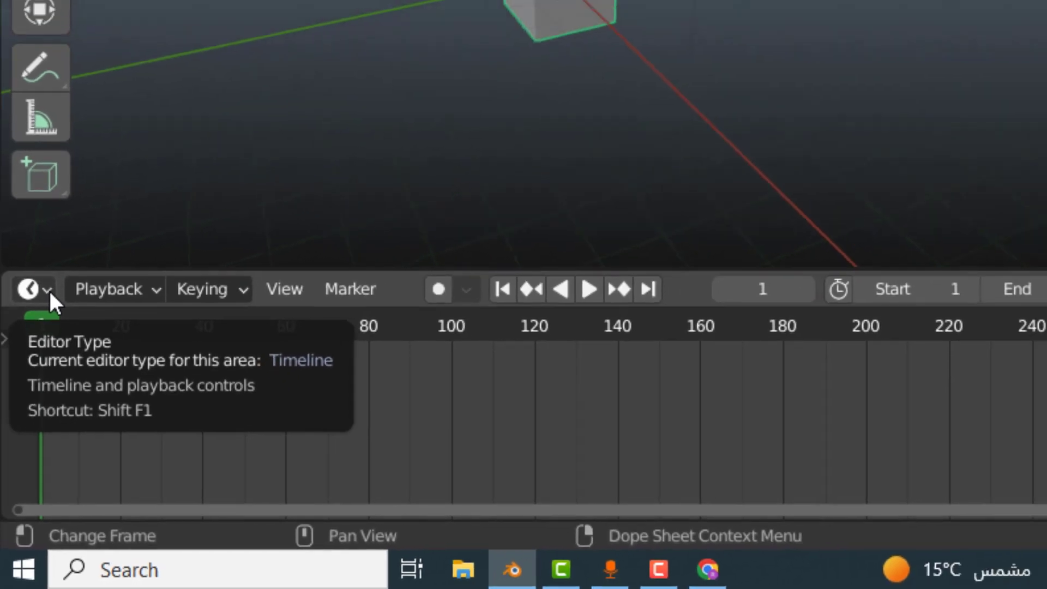
Switch the bottom area to a 3D Viewport, back to Timeline, and make it taller.
click(37, 357)
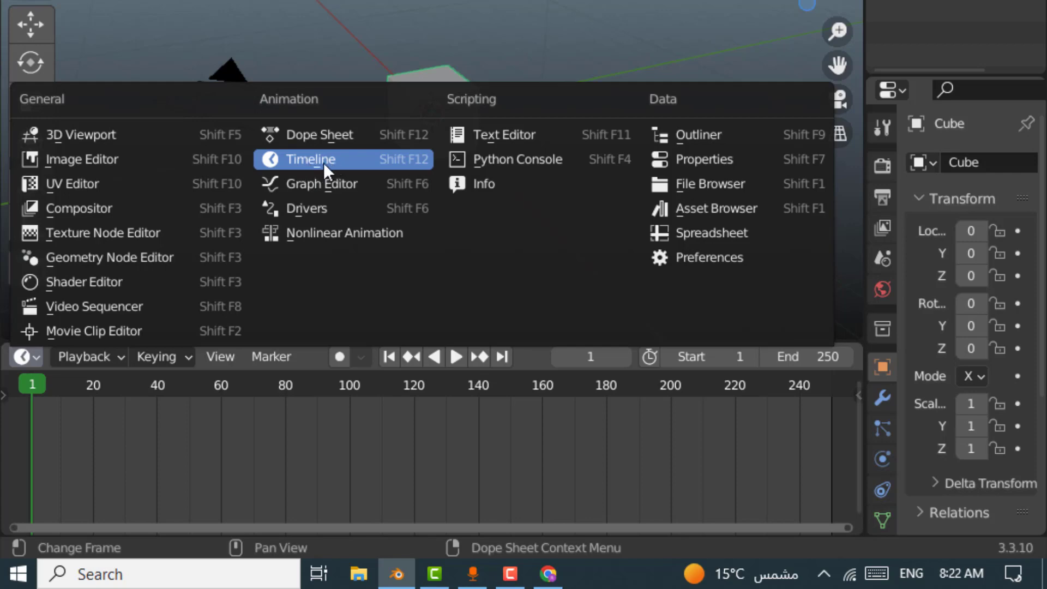
click(95, 138)
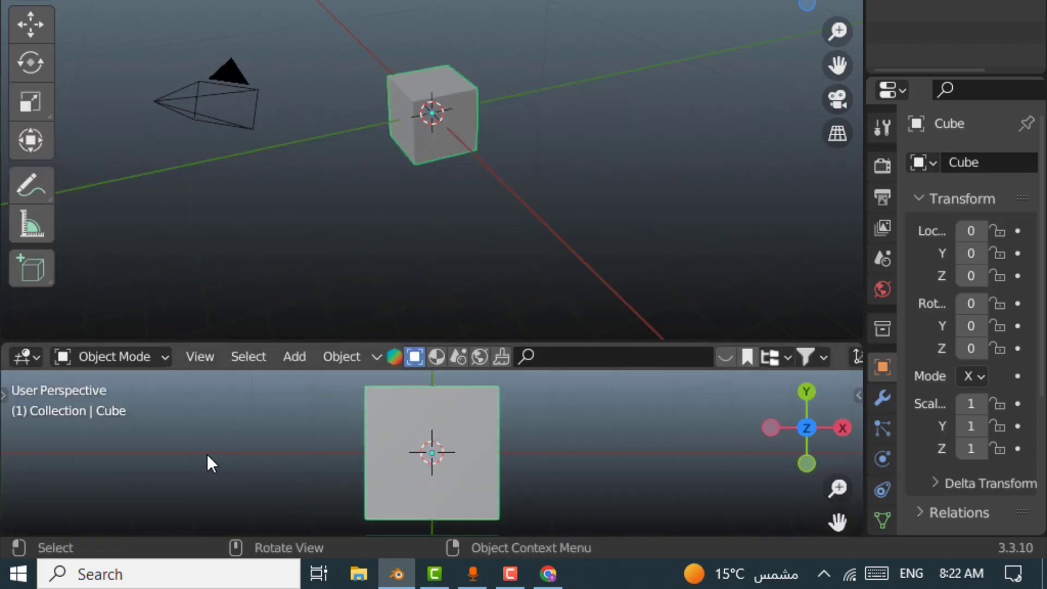
click(41, 357)
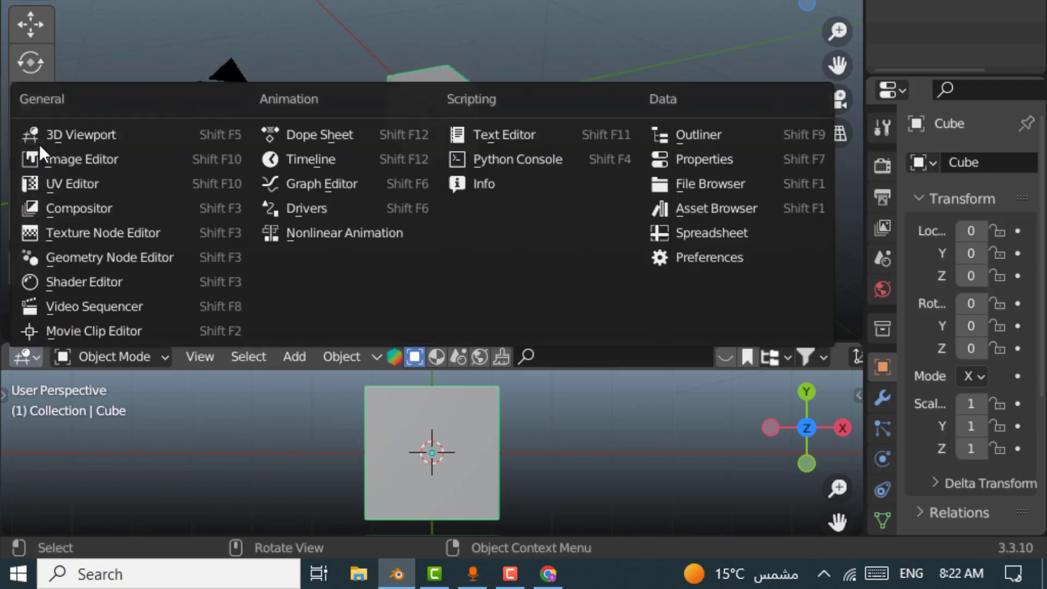
click(311, 159)
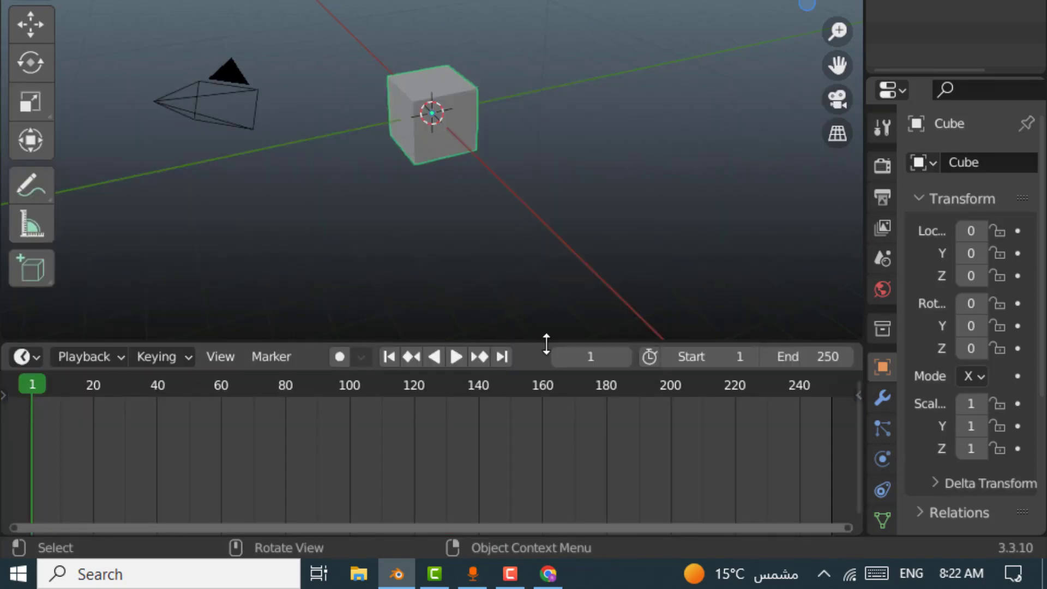
mouse_move(546, 344)
mouse_down()
mouse_move(535, 210)
mouse_move(542, 501)
mouse_up()
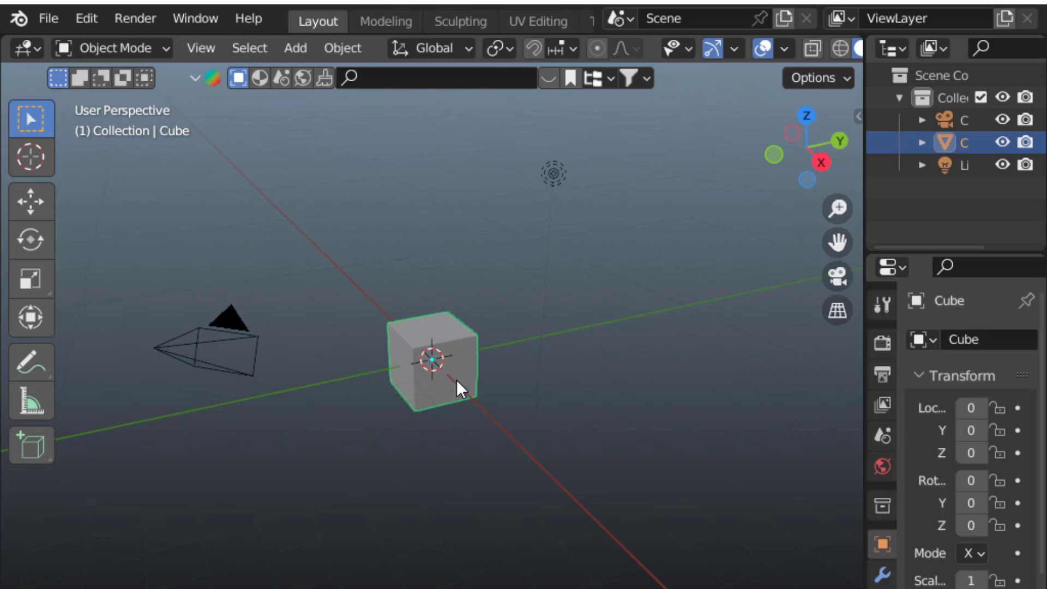
key(Delete)
key(Delete)
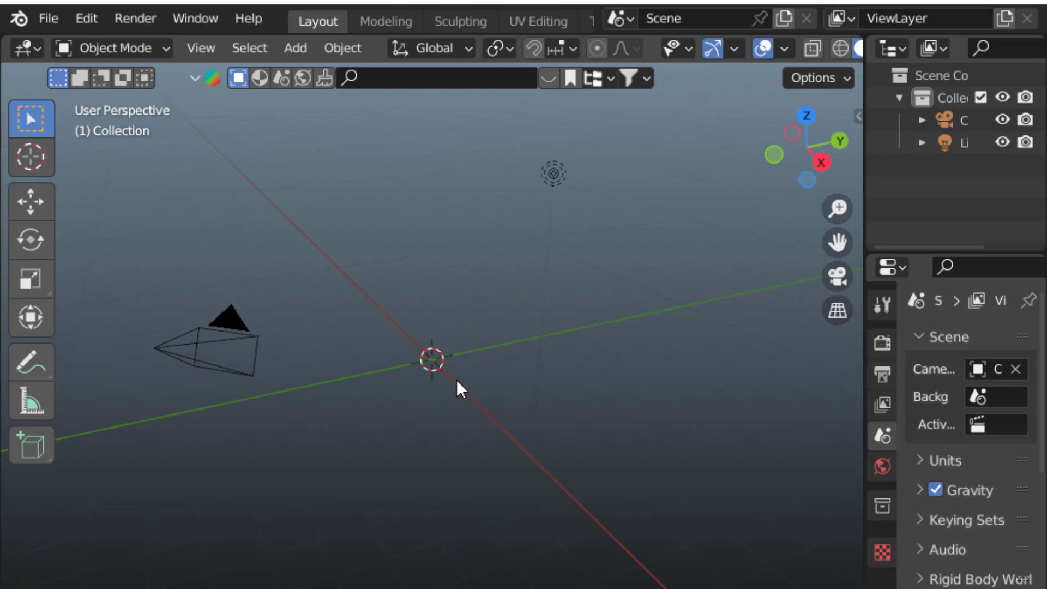
key(ctrl+z)
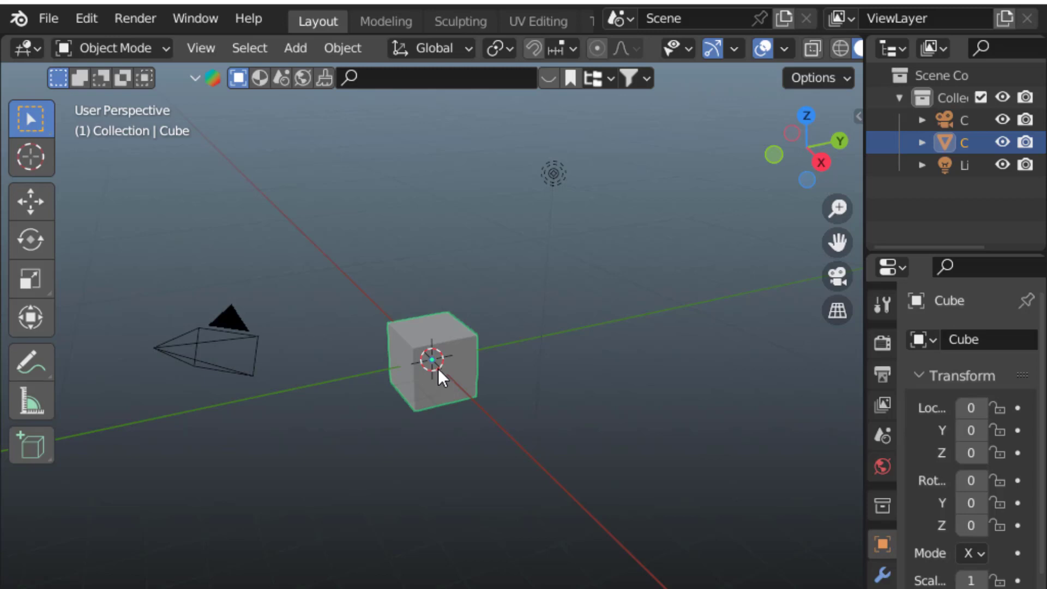
Place the 3D cursor right of the cube, add a cube there, then delete it.
click(34, 158)
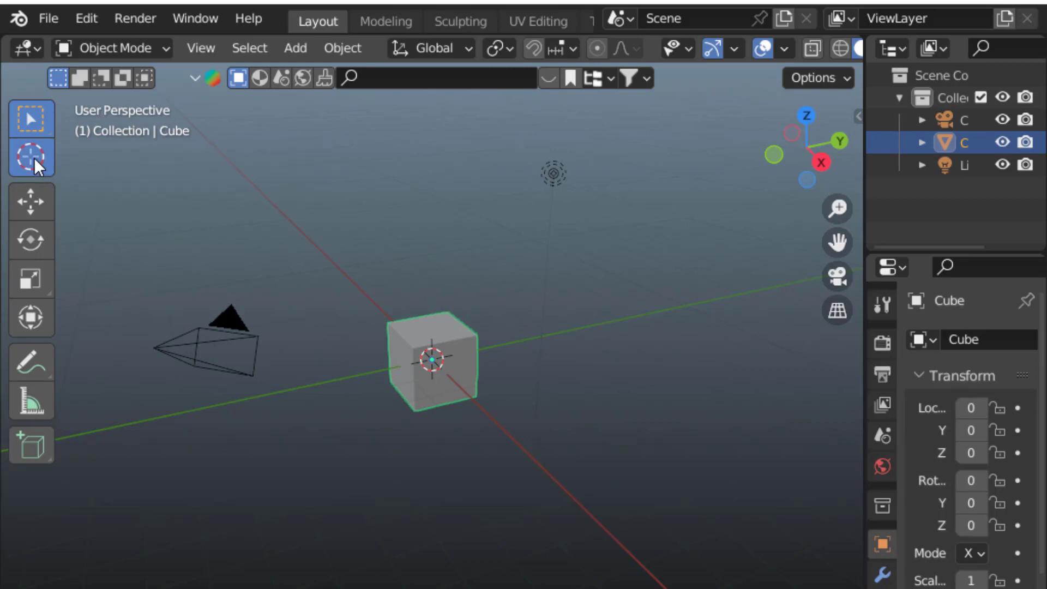
click(660, 312)
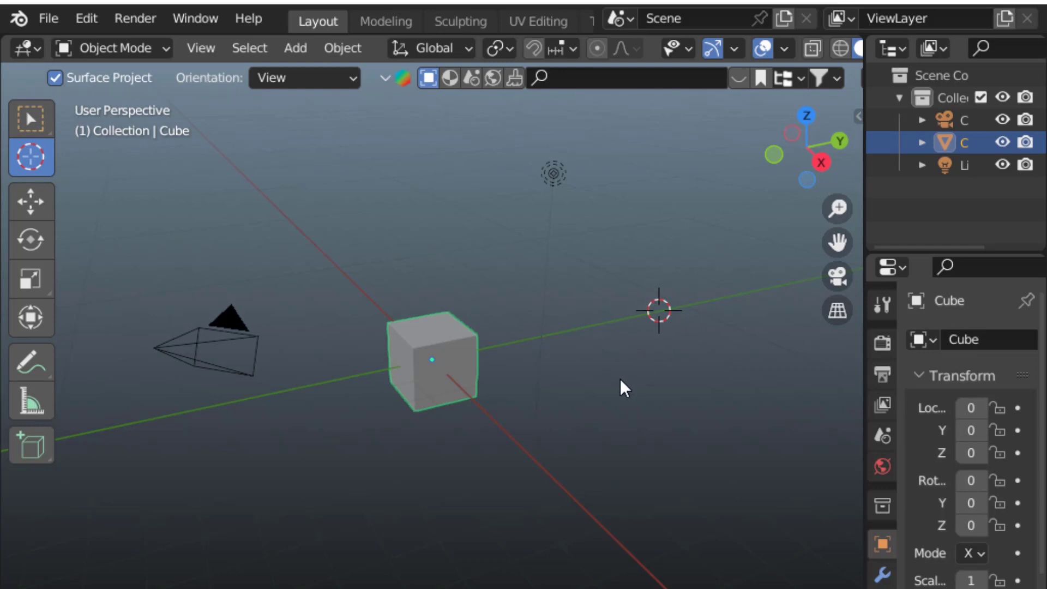
click(298, 51)
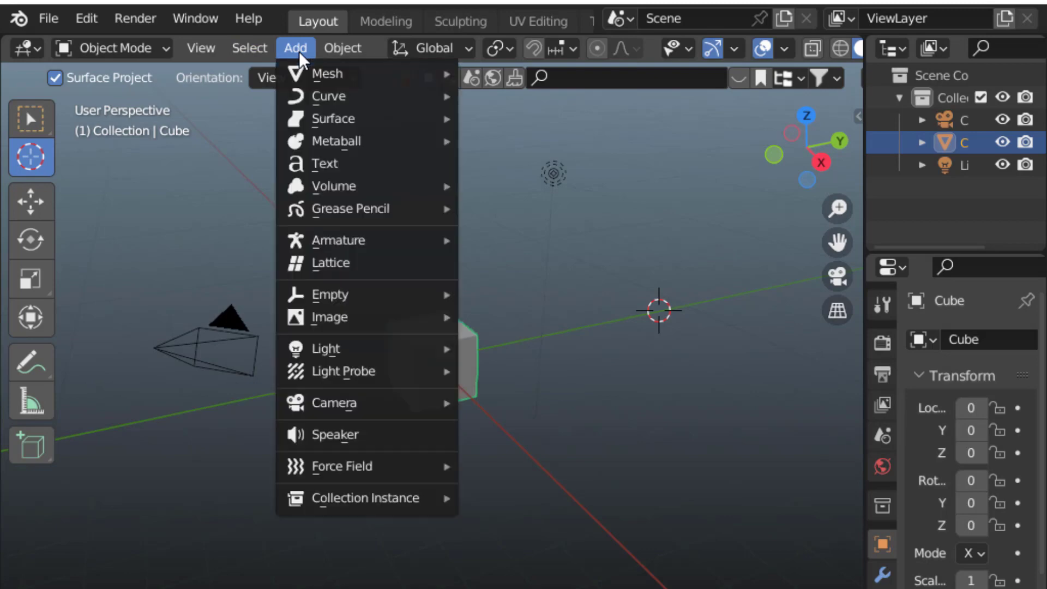
mouse_move(343, 73)
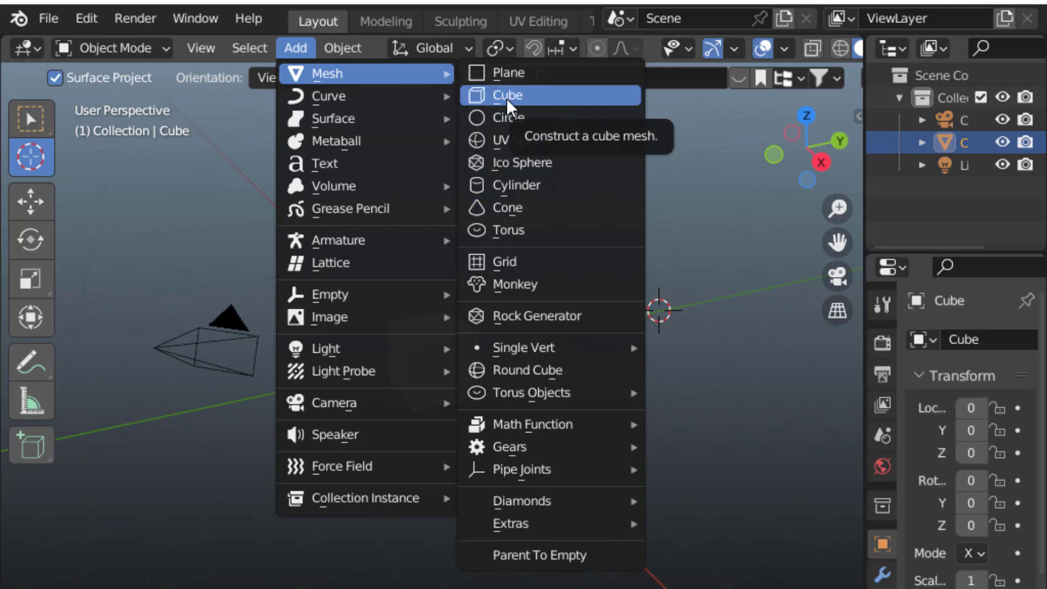
click(547, 96)
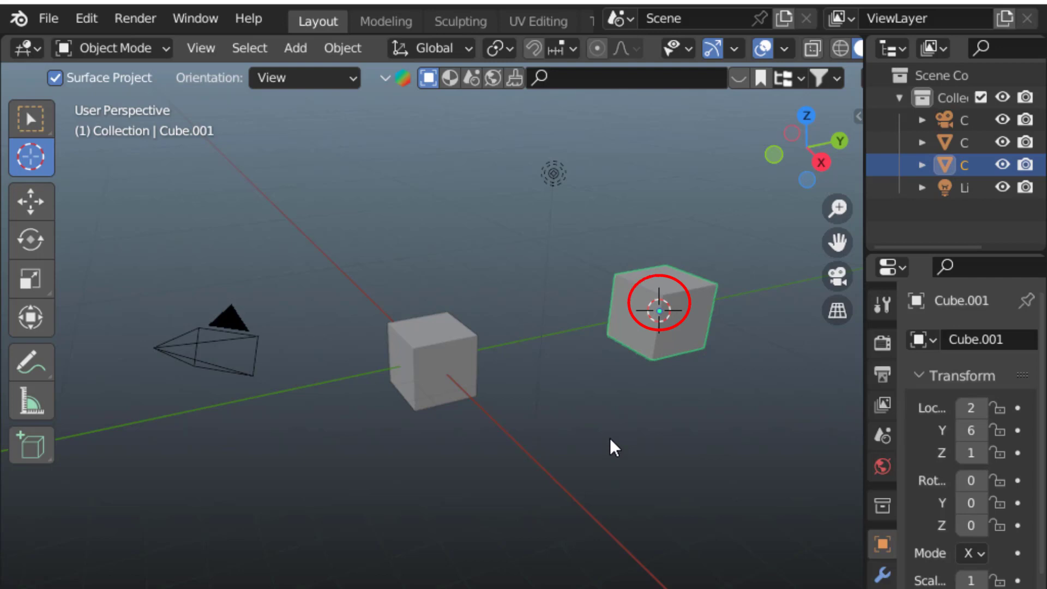
key(Delete)
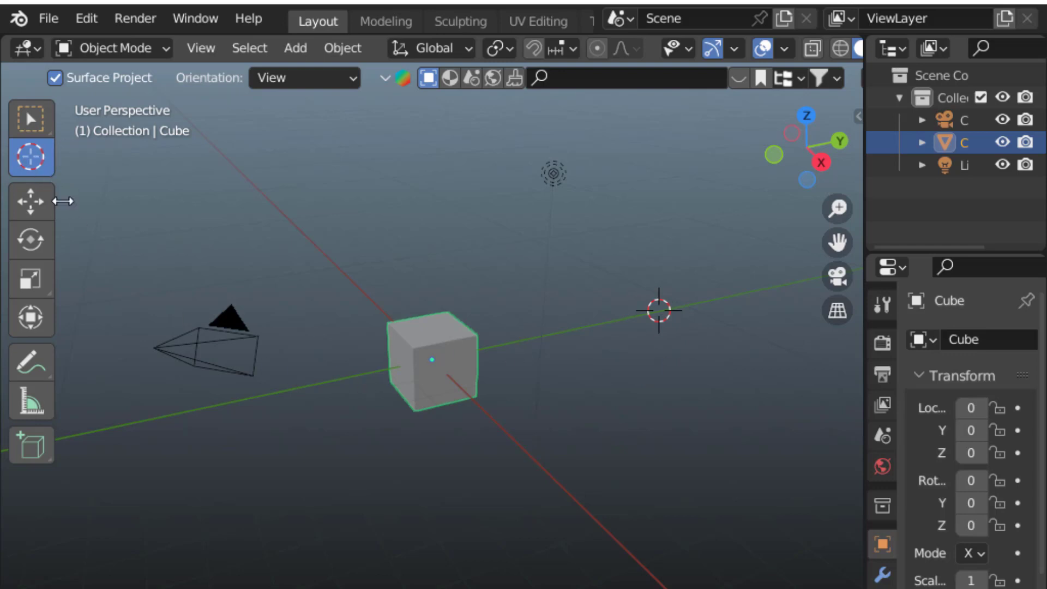
Reposition the 3D cursor onto the red X axis and view the Object menu's snap options.
click(242, 390)
click(545, 473)
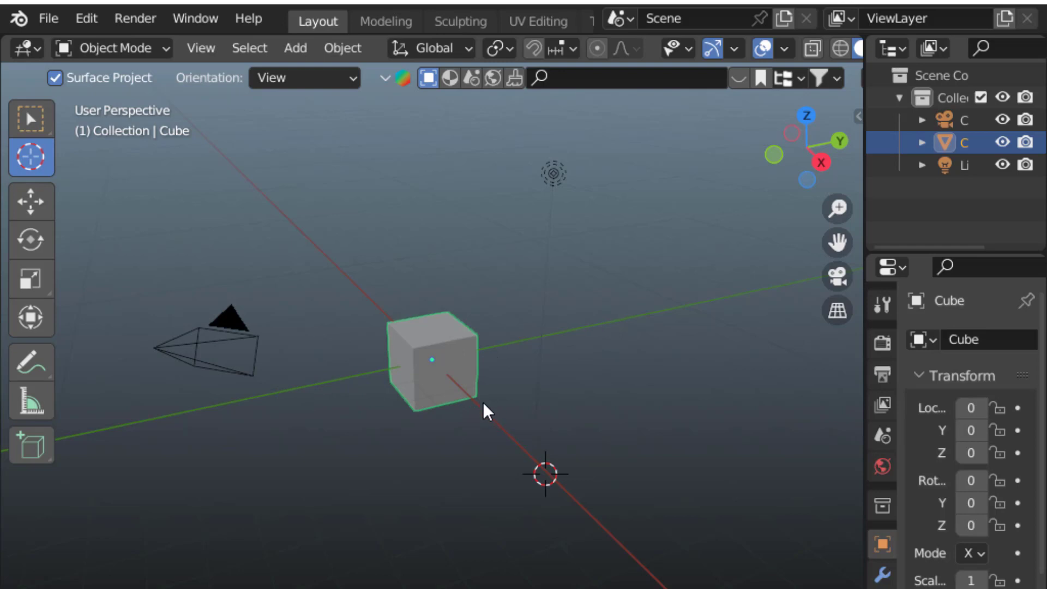
click(345, 47)
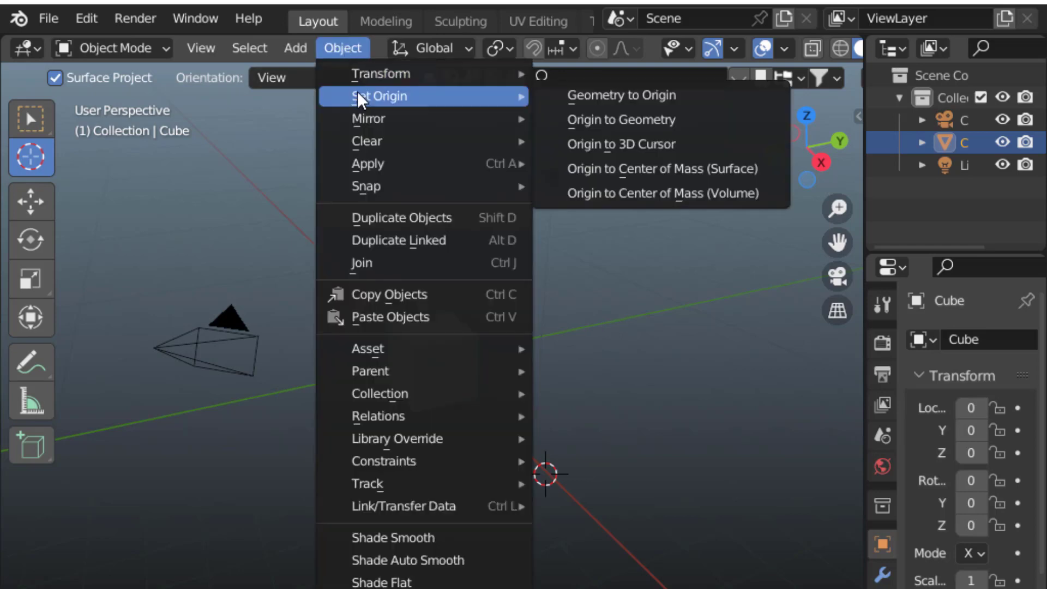
mouse_move(423, 185)
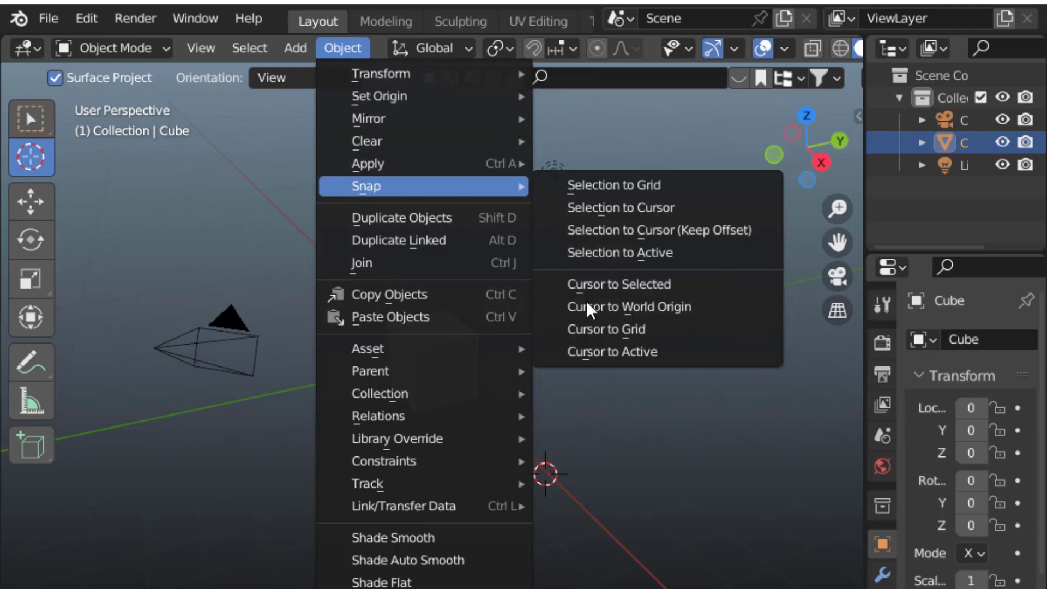
Move the 3D cursor back near the origin and browse the Object and Add menus.
click(685, 312)
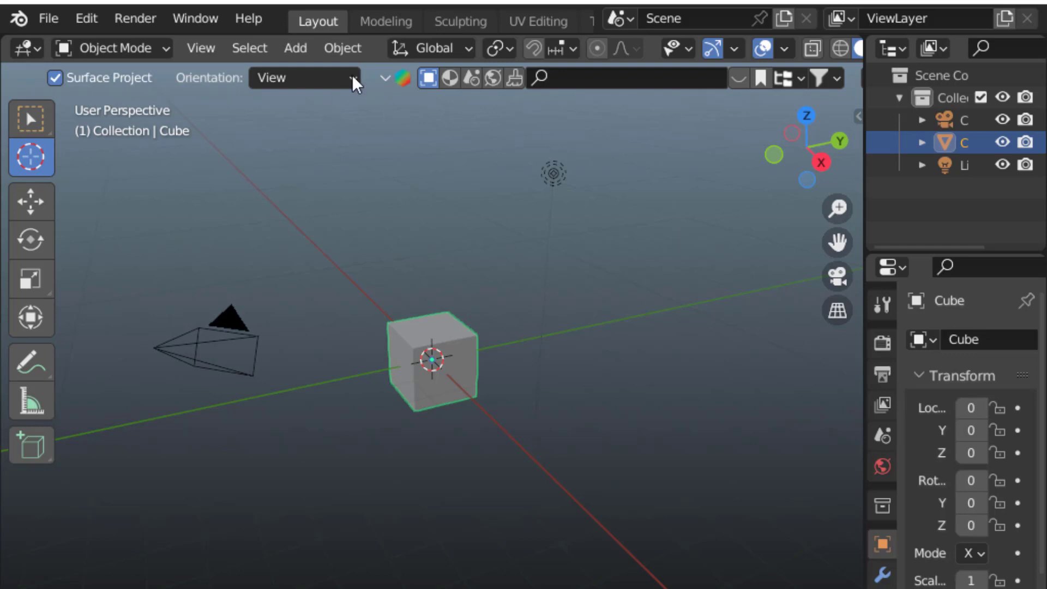
click(343, 48)
mouse_move(296, 48)
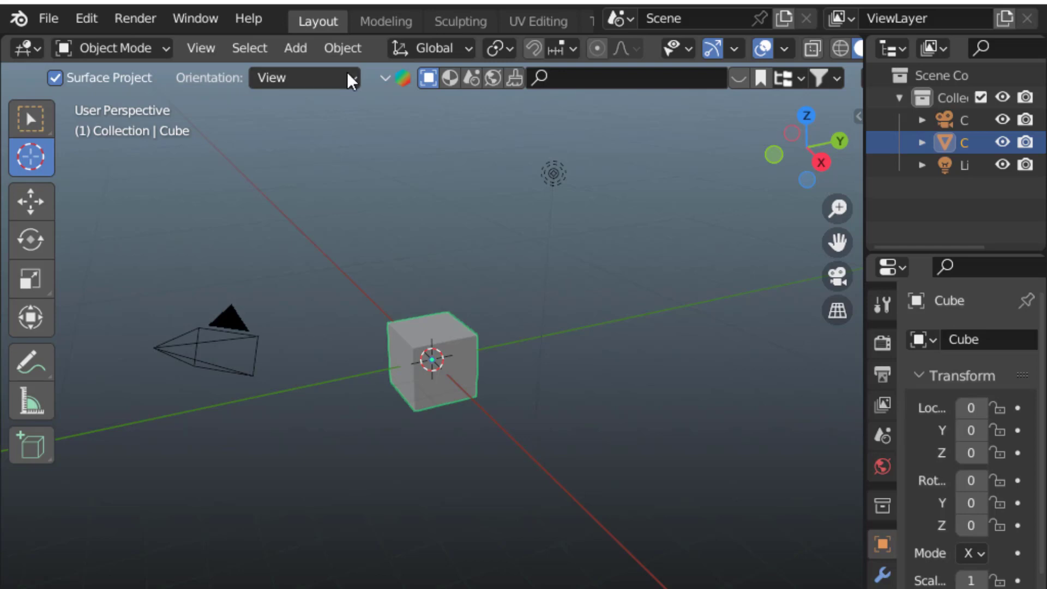
click(297, 47)
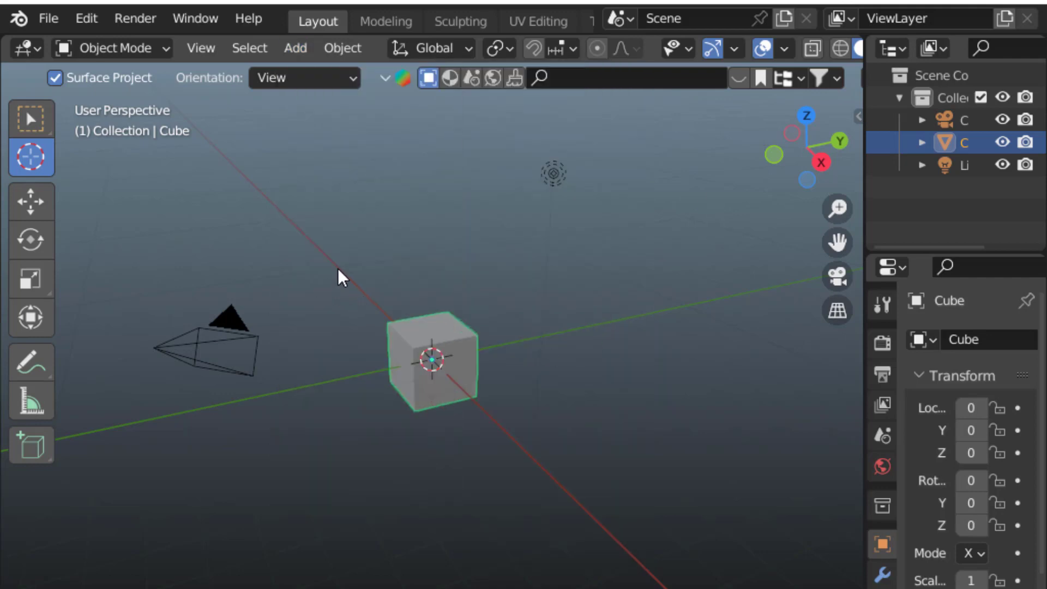
Snap the 3D cursor to World Origin with Select Box active, then deselect everything.
click(297, 429)
click(33, 121)
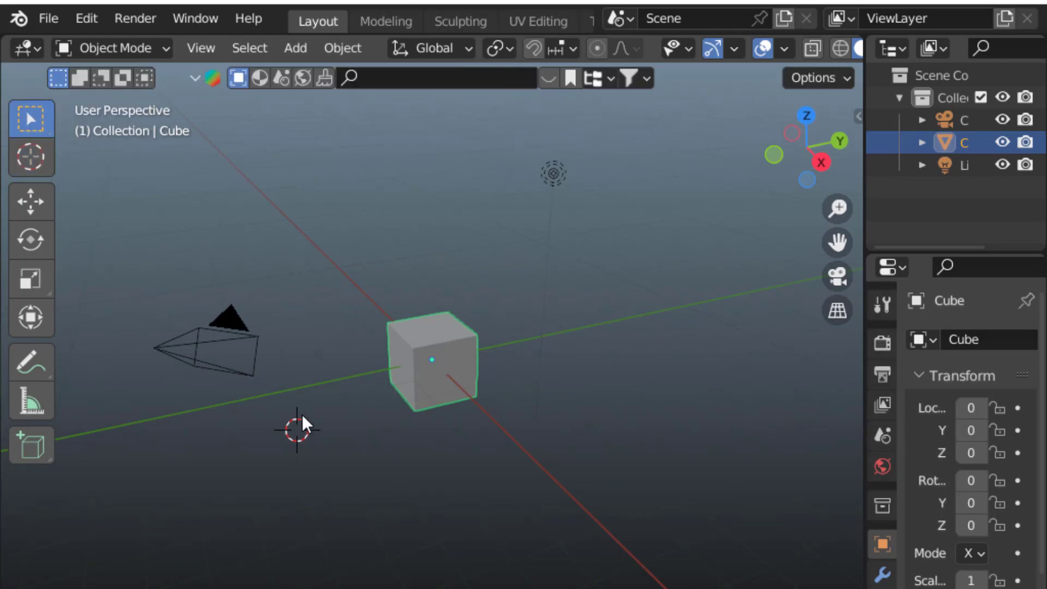
click(332, 48)
mouse_move(367, 186)
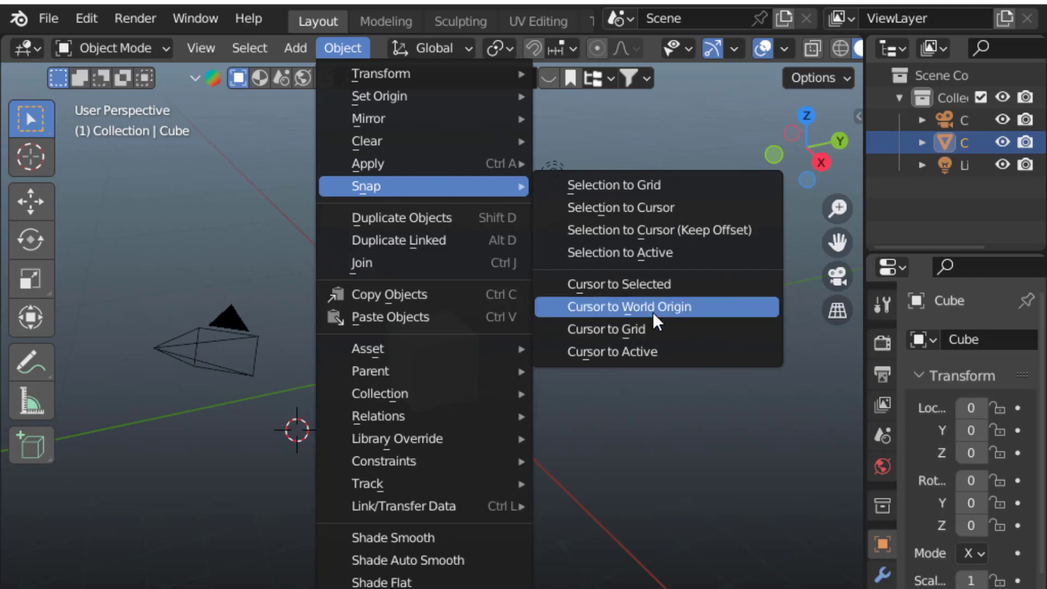
click(689, 306)
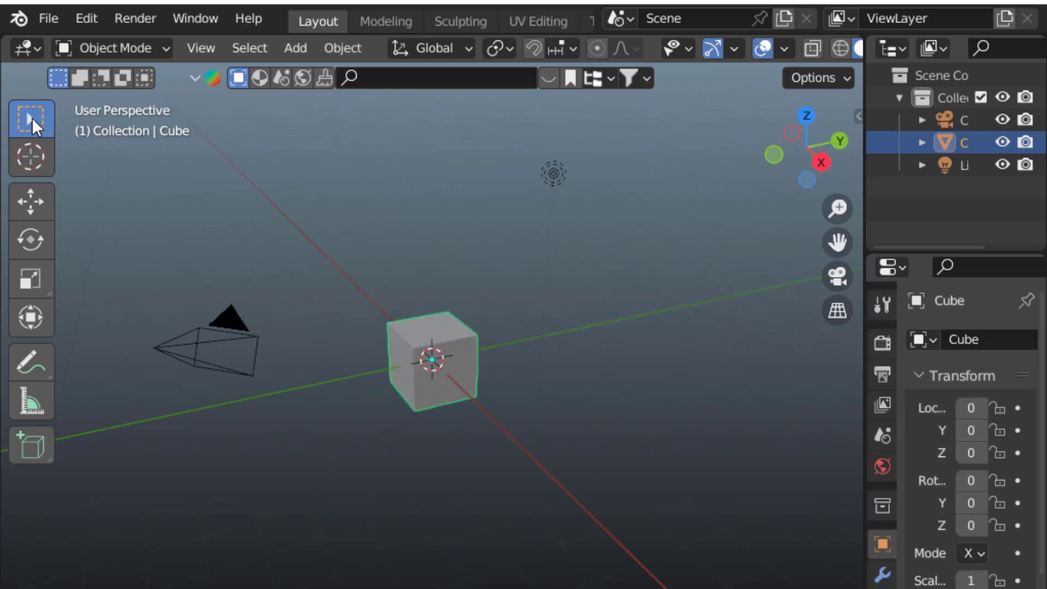
click(568, 363)
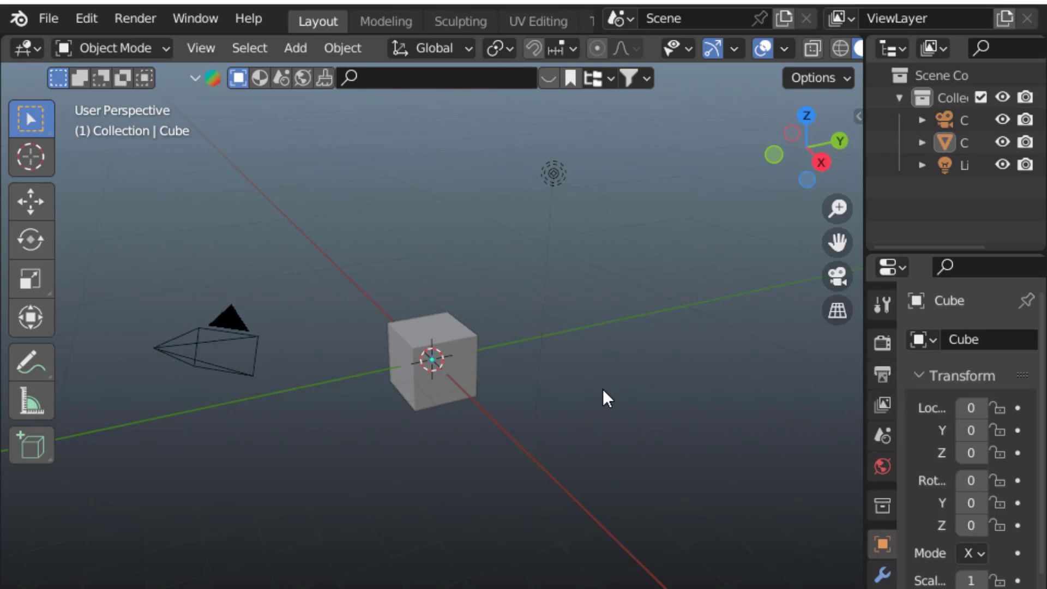
Browse the Add > Mesh primitives with Shift+A without adding any, then select the cube.
key(shift+a)
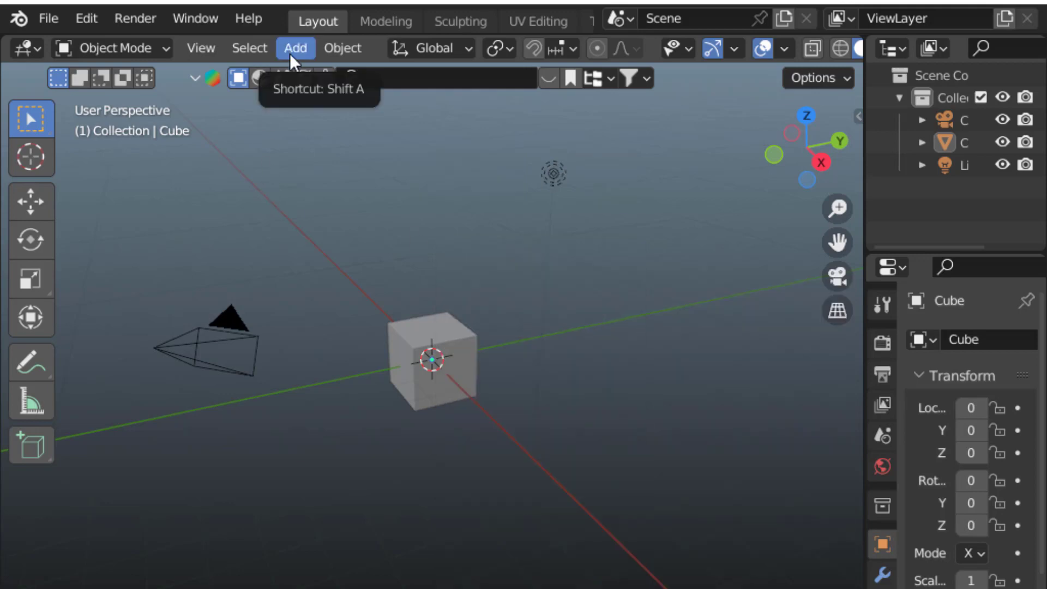
click(300, 51)
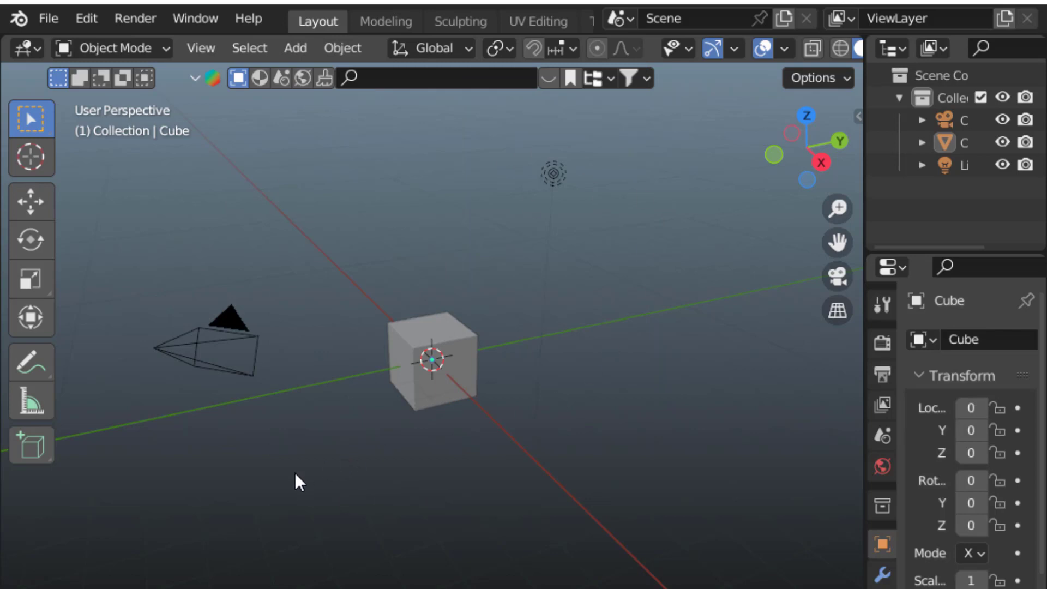
key(shift+a)
click(385, 389)
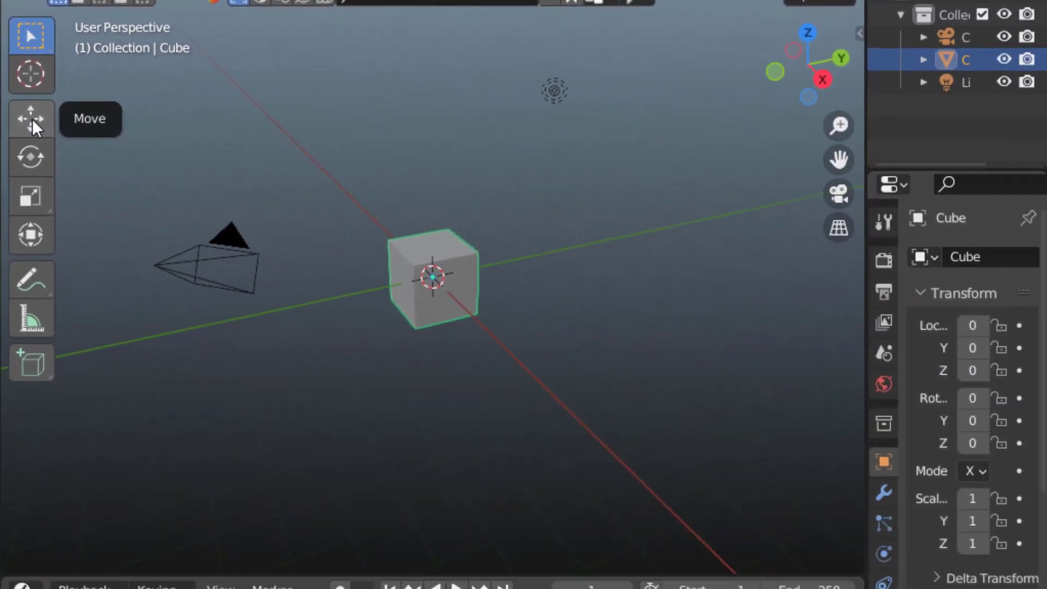
Drag the Move tool's gizmo arrows to slide the cube along Y, Z and X.
click(32, 122)
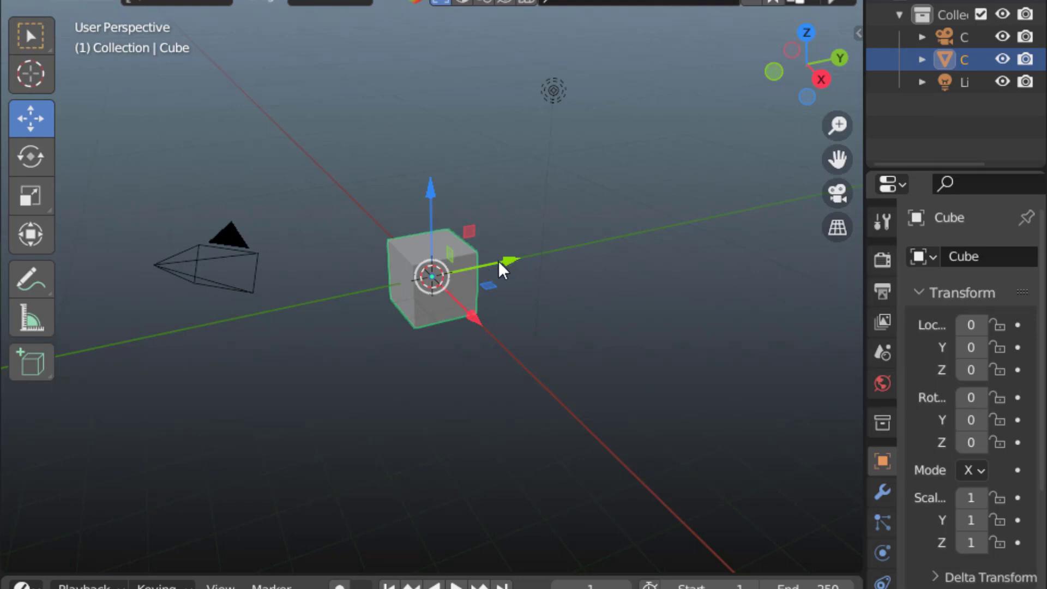
drag(503, 260, 682, 224)
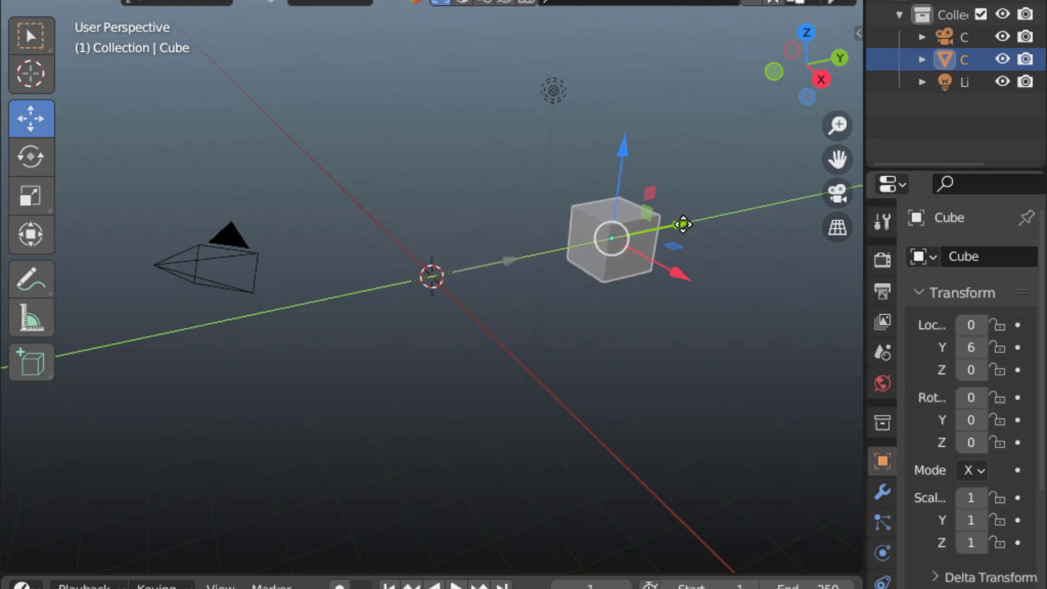
drag(683, 224, 683, 224)
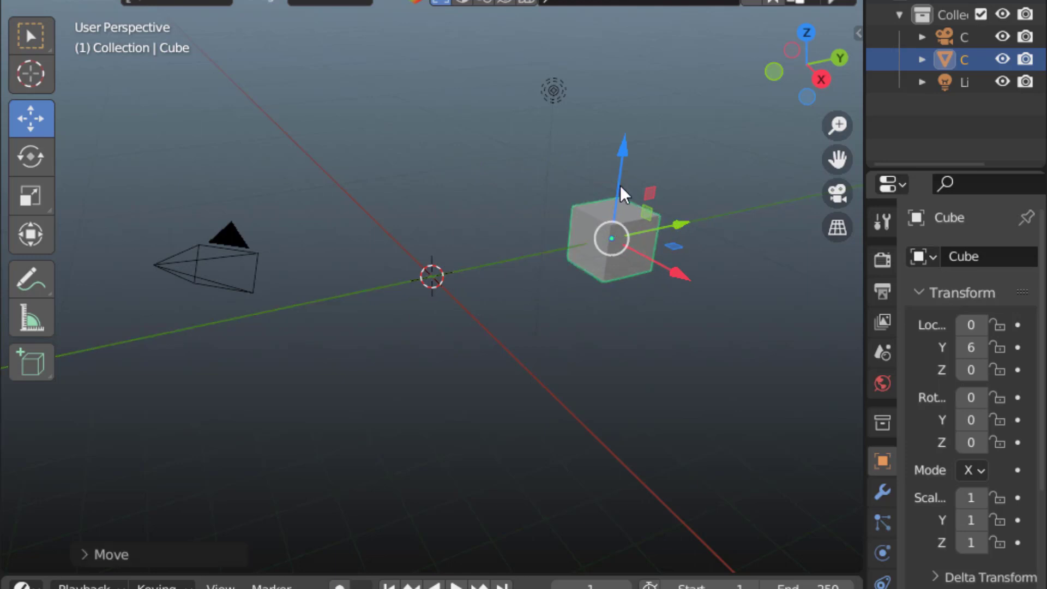
drag(621, 177, 623, 88)
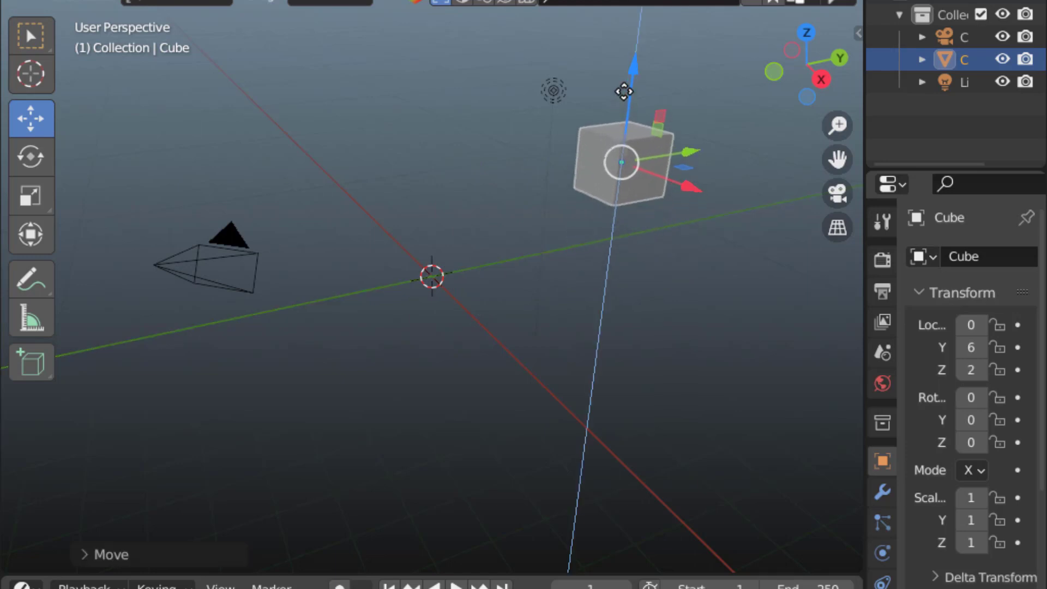
mouse_move(662, 174)
mouse_down()
mouse_move(645, 198)
mouse_move(642, 186)
mouse_up()
drag(657, 146, 532, 205)
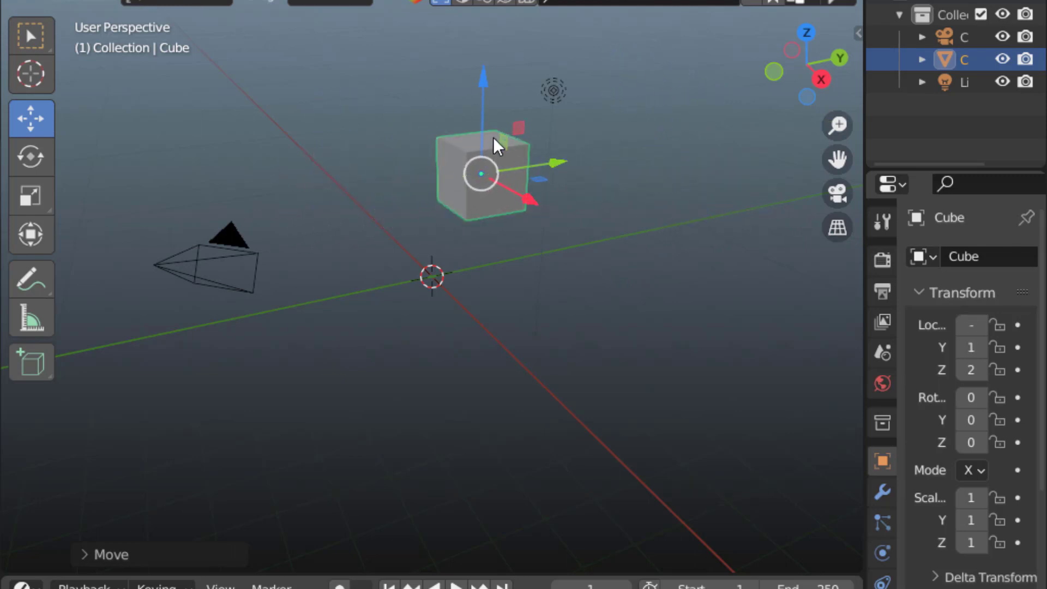
mouse_move(482, 84)
mouse_down()
mouse_move(478, 184)
mouse_move(482, 66)
mouse_up()
mouse_move(509, 168)
mouse_down()
mouse_move(587, 210)
mouse_move(626, 257)
mouse_move(474, 210)
mouse_move(497, 224)
mouse_up()
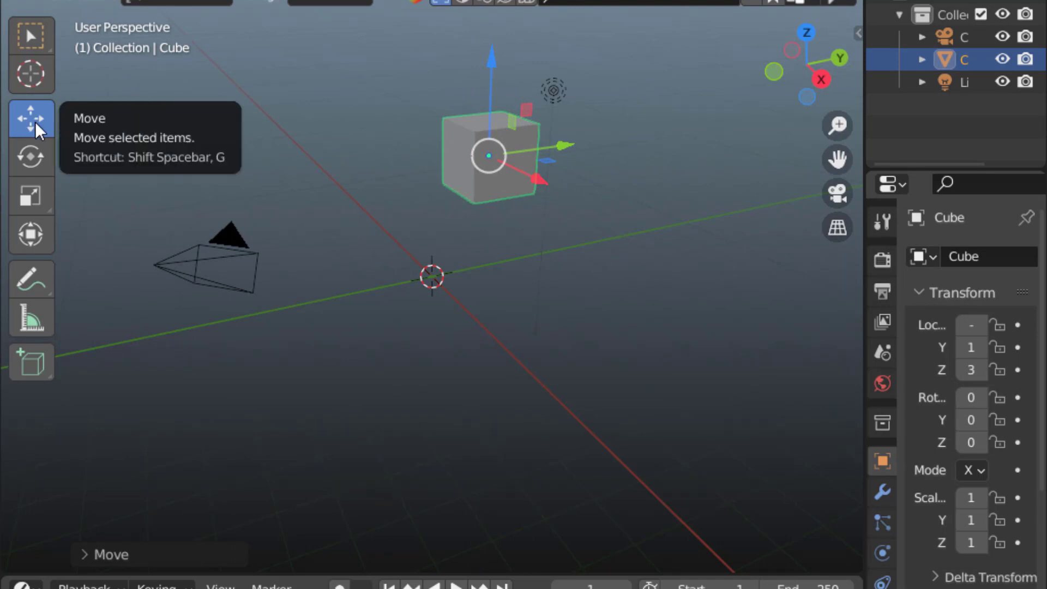
Reselect the cube, grab it with G and drop it at location 1, 3, 2.
click(310, 366)
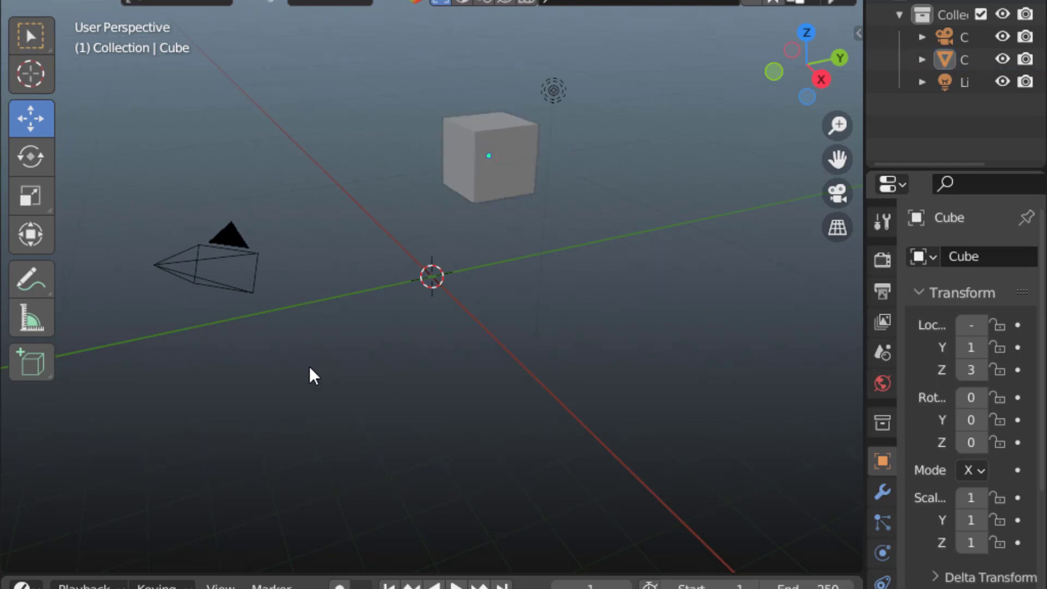
click(500, 194)
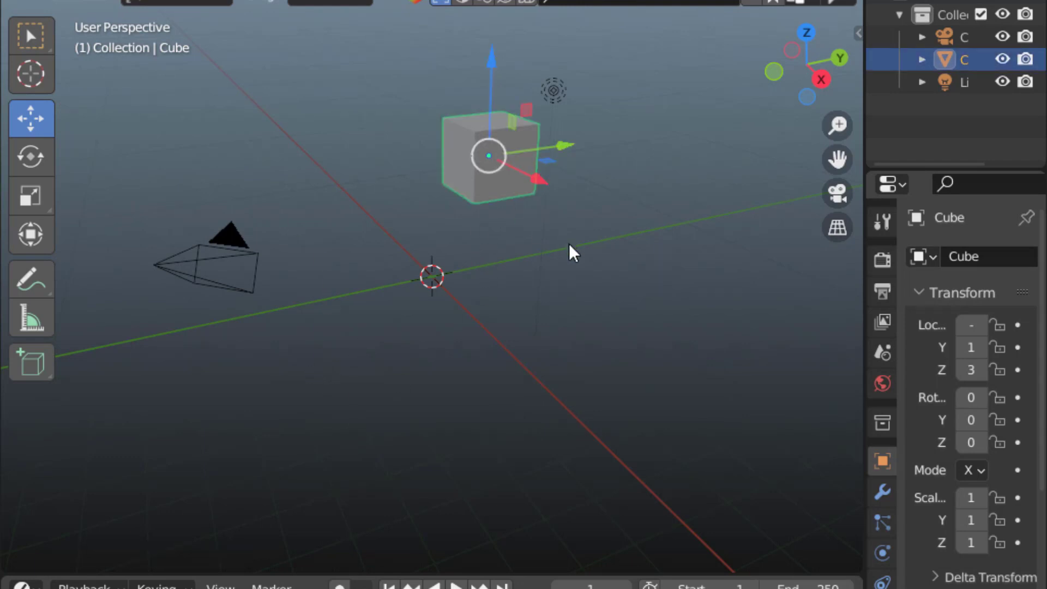
key(g)
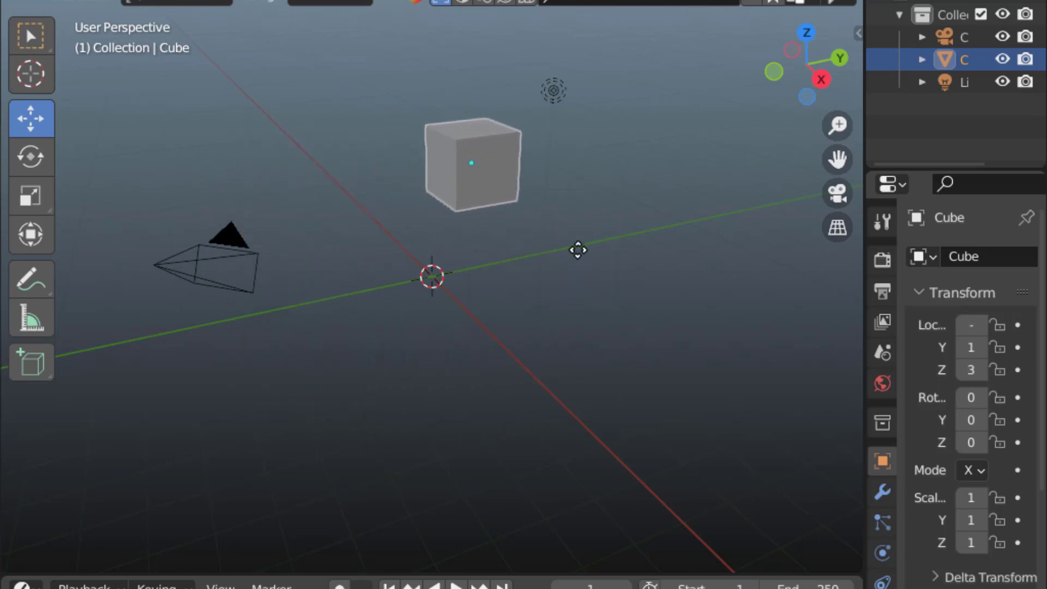
click(629, 292)
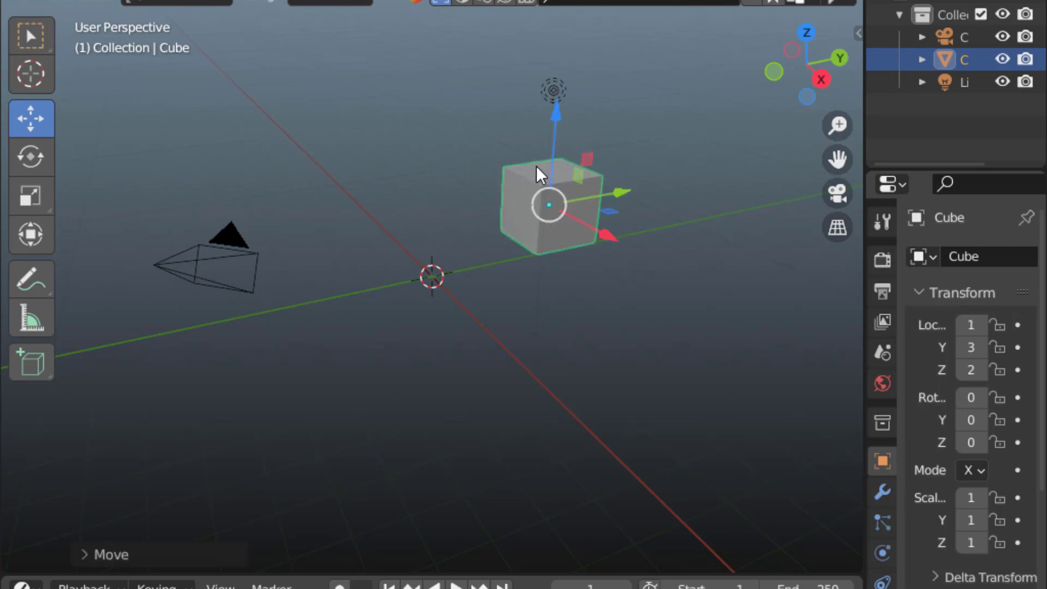
click(31, 34)
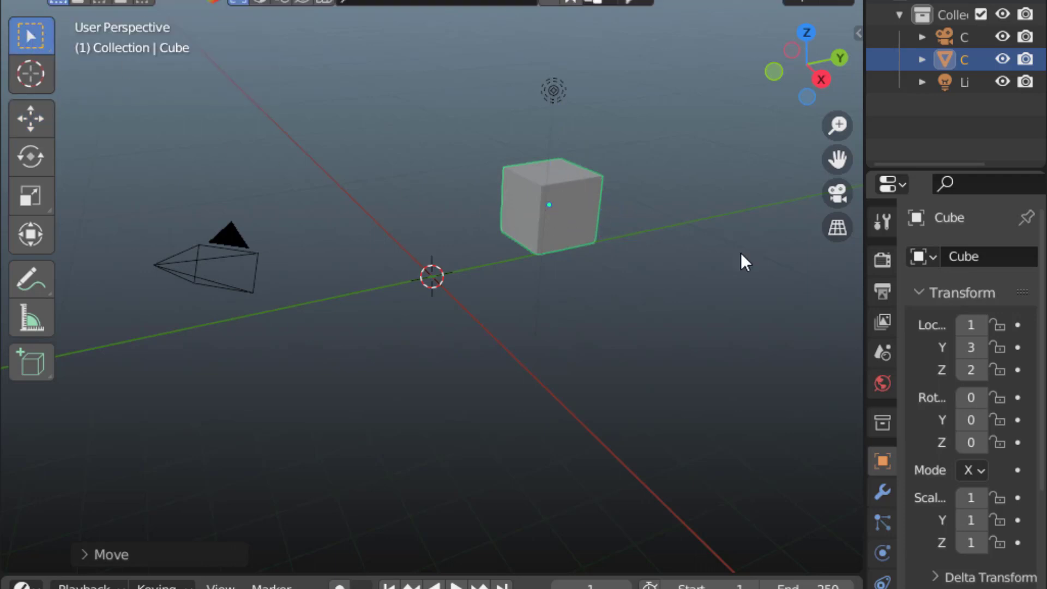
Drag the cube left, then G-move it constrained to Z, Y and X, ending at 1, 0, 3.
click(577, 214)
mouse_move(583, 220)
mouse_down()
mouse_move(349, 281)
mouse_move(556, 350)
mouse_move(624, 196)
mouse_move(404, 187)
mouse_move(258, 204)
mouse_move(355, 162)
mouse_move(556, 154)
mouse_move(571, 208)
mouse_move(504, 204)
mouse_move(498, 158)
mouse_move(416, 194)
mouse_move(388, 178)
mouse_move(482, 174)
mouse_up()
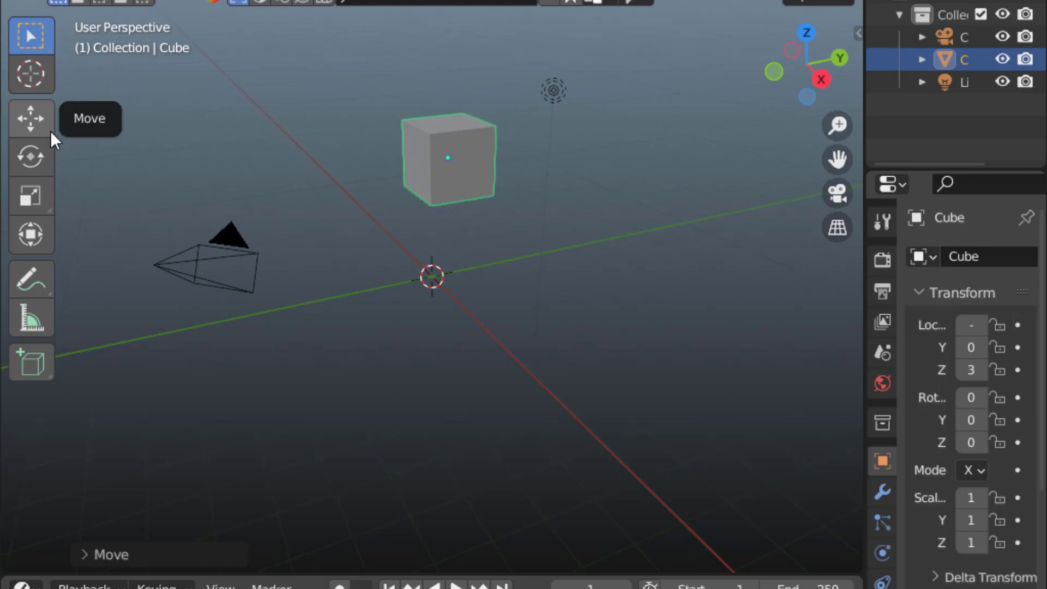
click(477, 173)
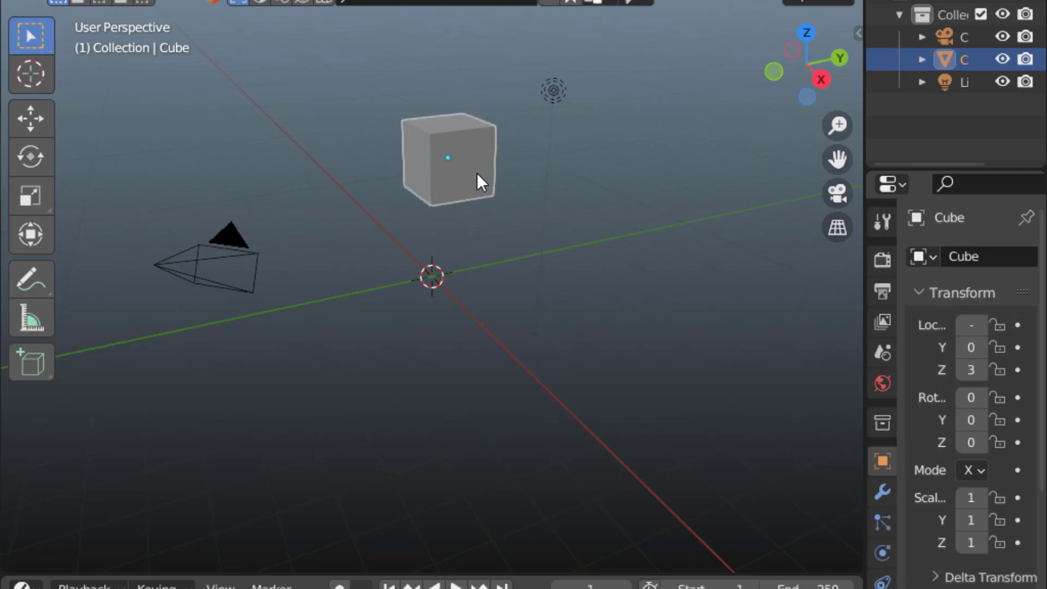
key(g)
key(z)
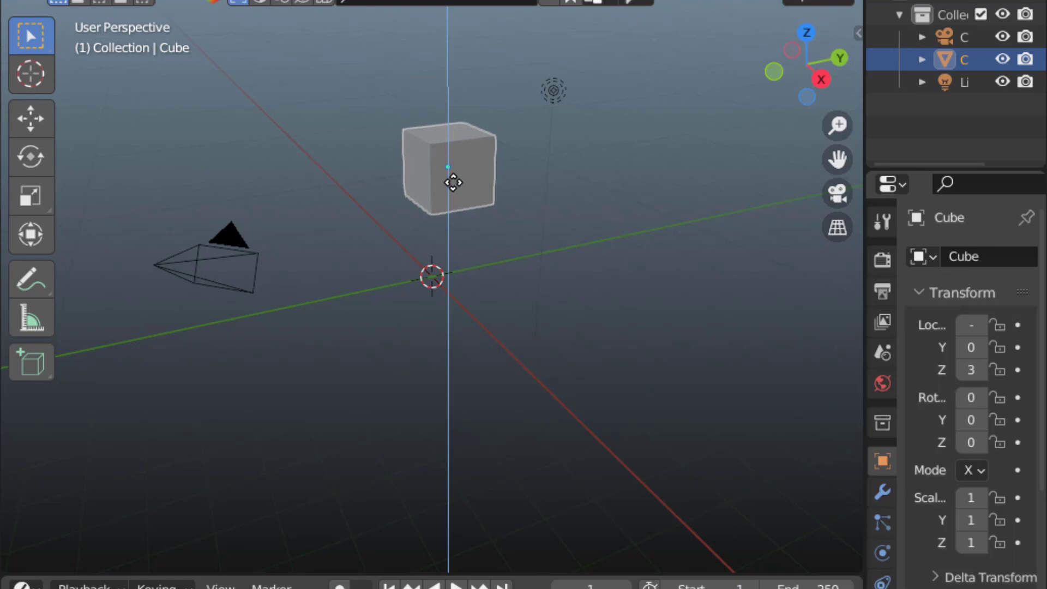
key(y)
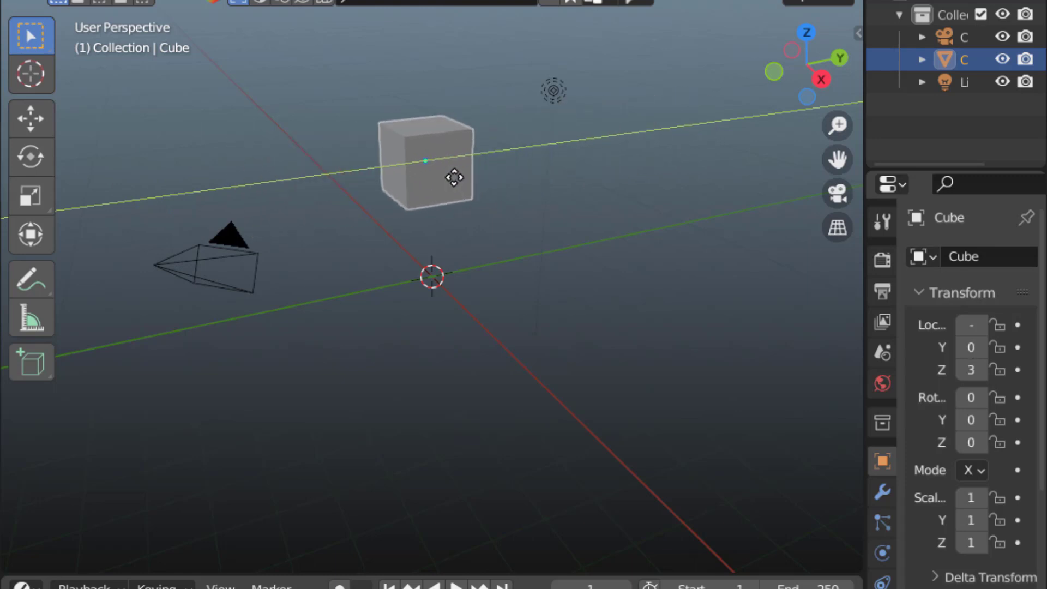
key(x)
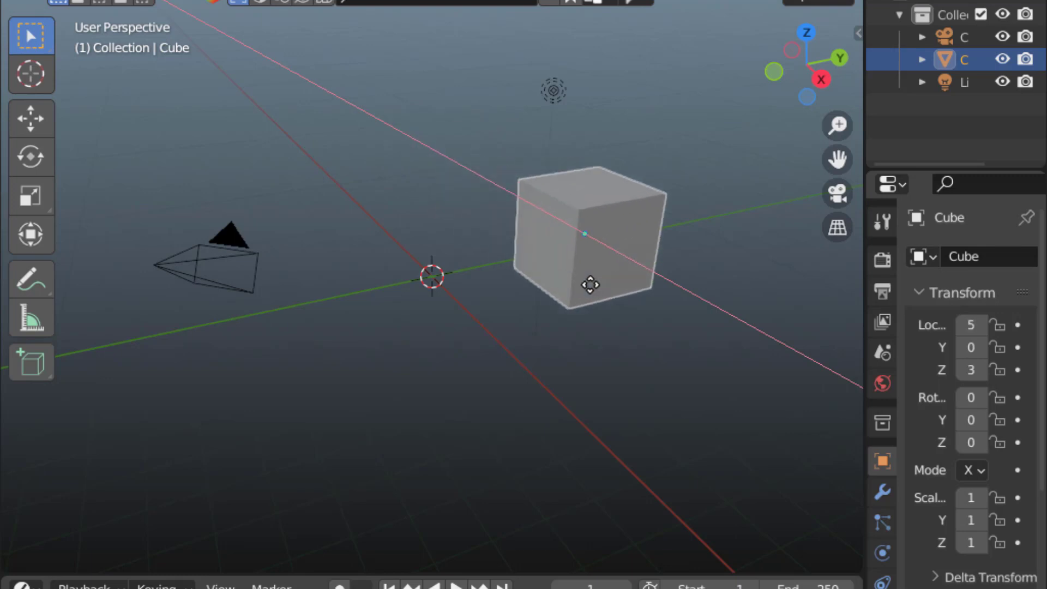
click(433, 243)
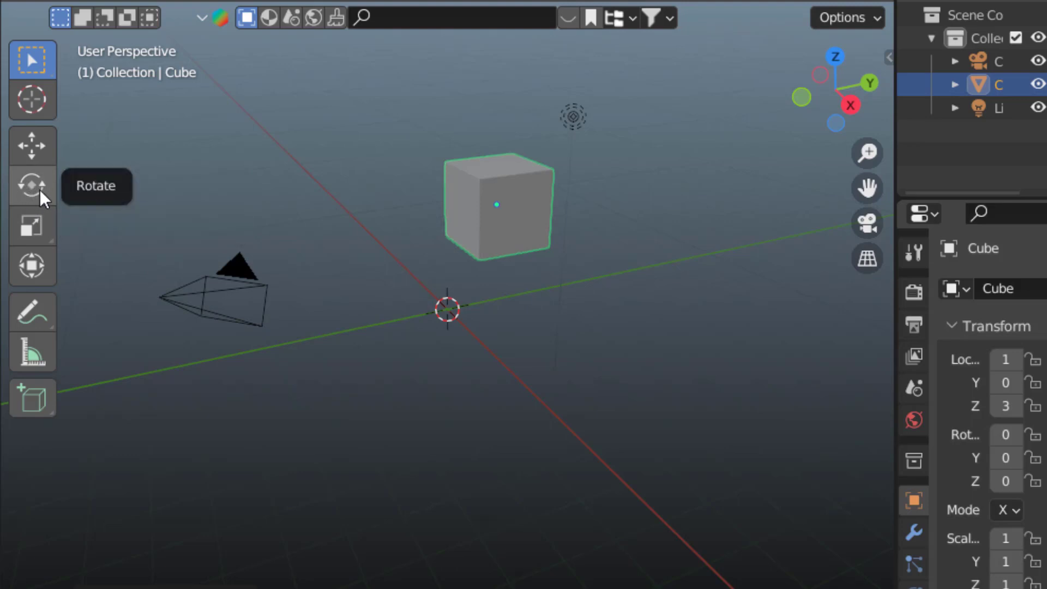
Tilt the cube with the Rotate tool's rings to rotation X 2, Y 4, then return to Select Box.
click(37, 188)
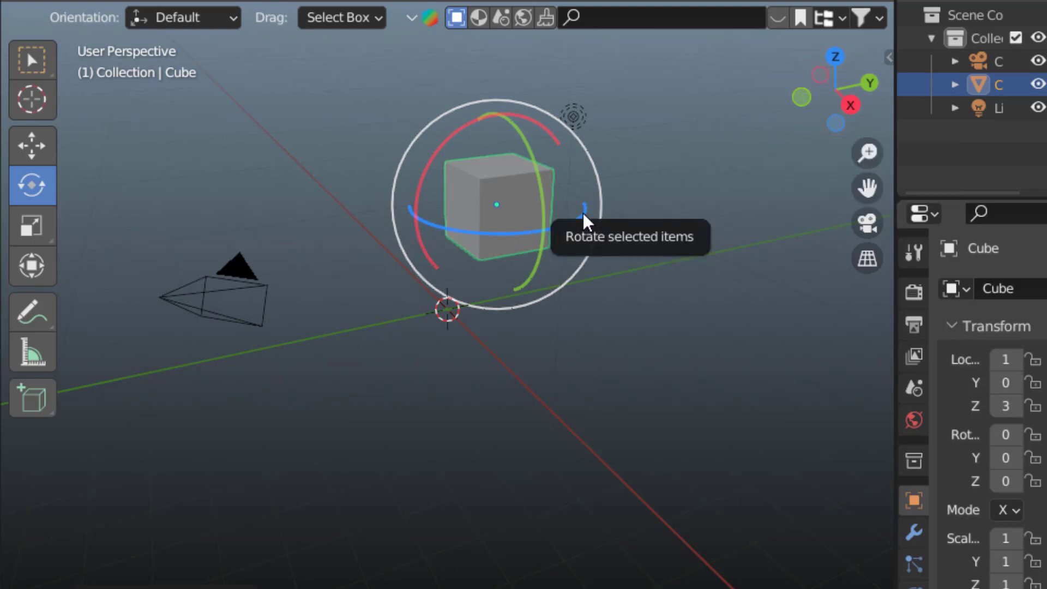
mouse_move(583, 213)
mouse_down()
mouse_move(470, 231)
mouse_move(414, 197)
mouse_move(443, 169)
mouse_move(489, 169)
mouse_move(541, 222)
mouse_move(456, 240)
mouse_move(425, 198)
mouse_move(492, 170)
mouse_move(552, 187)
mouse_move(549, 227)
mouse_move(448, 229)
mouse_move(411, 208)
mouse_move(468, 168)
mouse_move(538, 169)
mouse_move(526, 147)
mouse_move(565, 232)
mouse_move(554, 298)
mouse_move(439, 296)
mouse_move(409, 198)
mouse_move(489, 118)
mouse_move(580, 211)
mouse_move(538, 304)
mouse_move(432, 268)
mouse_move(459, 131)
mouse_move(509, 112)
mouse_move(533, 182)
mouse_move(422, 179)
mouse_move(432, 163)
mouse_move(596, 145)
mouse_move(409, 245)
mouse_move(521, 161)
mouse_move(617, 256)
mouse_up()
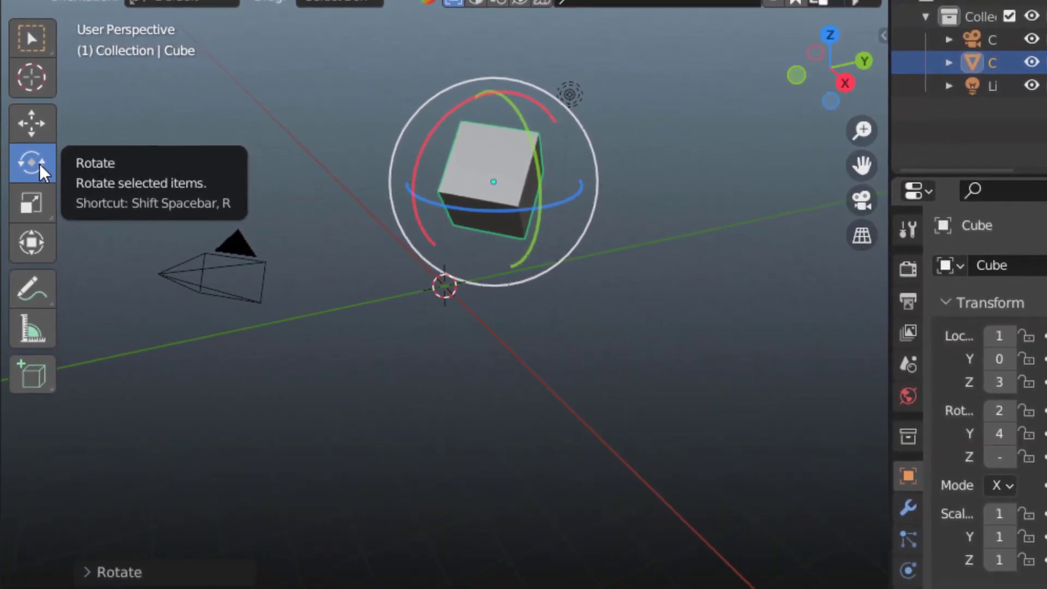
click(37, 37)
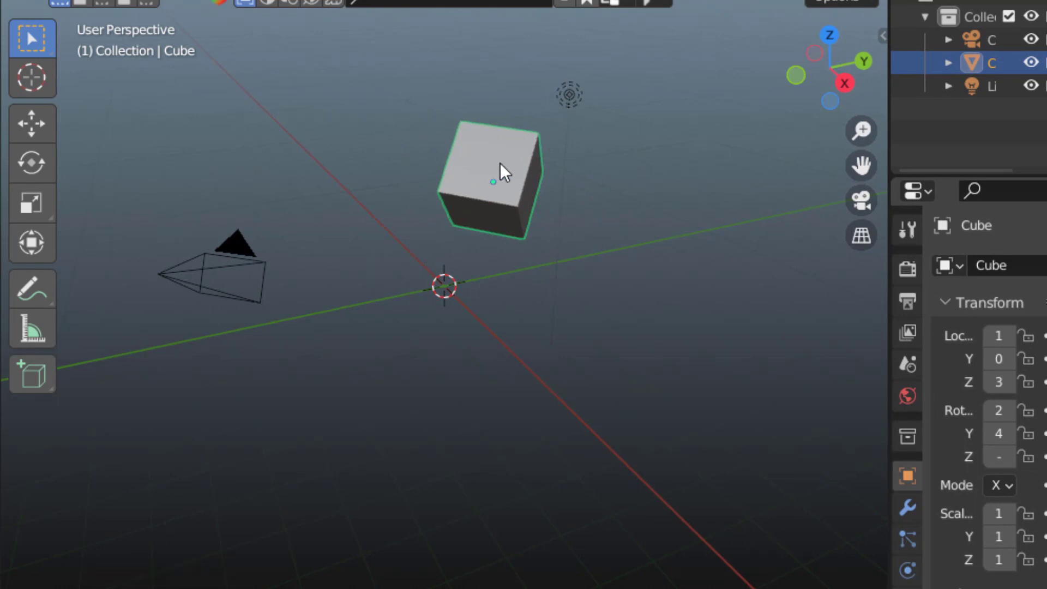
Rotate the cube freely with R, then along Z, X and Y, and widen the side panel.
key(r)
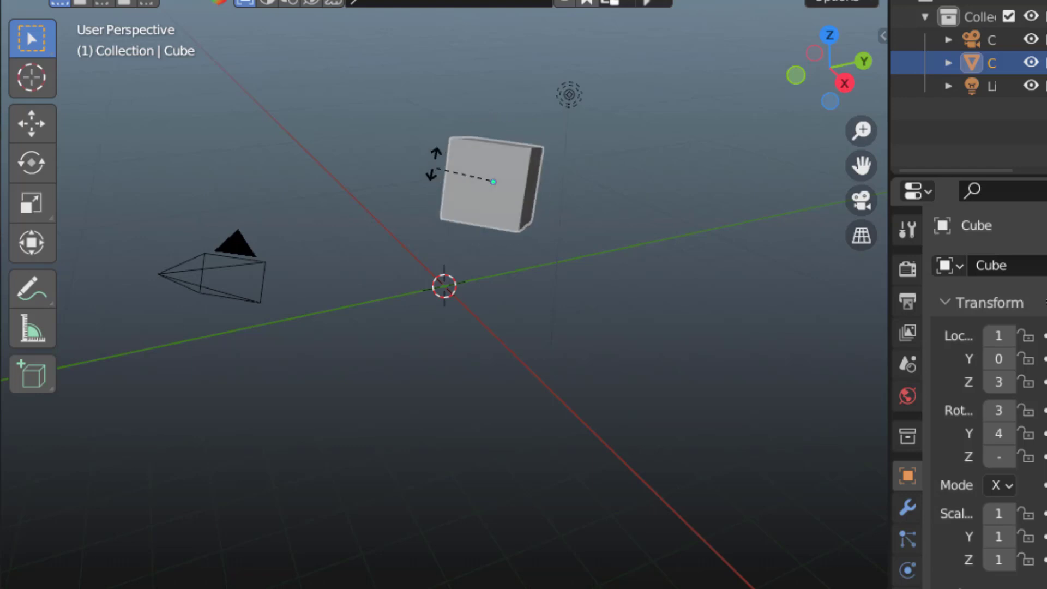
click(512, 203)
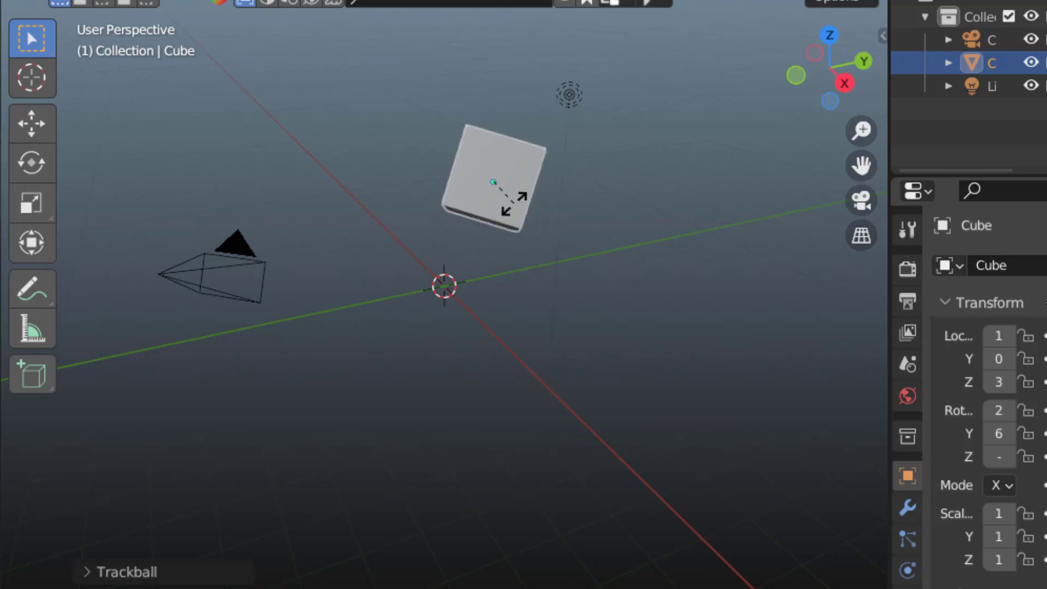
key(z)
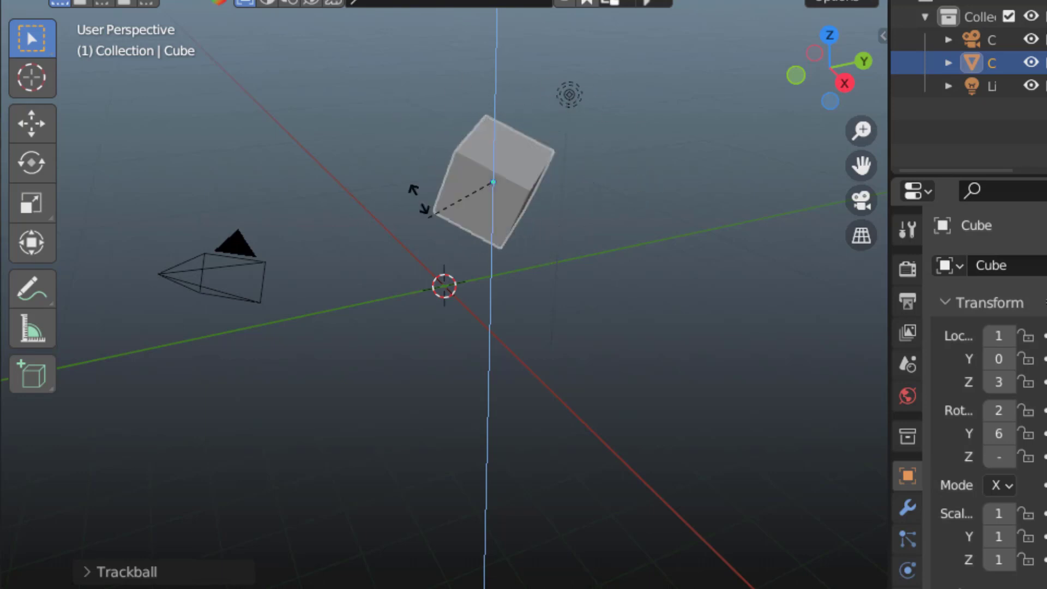
key(x)
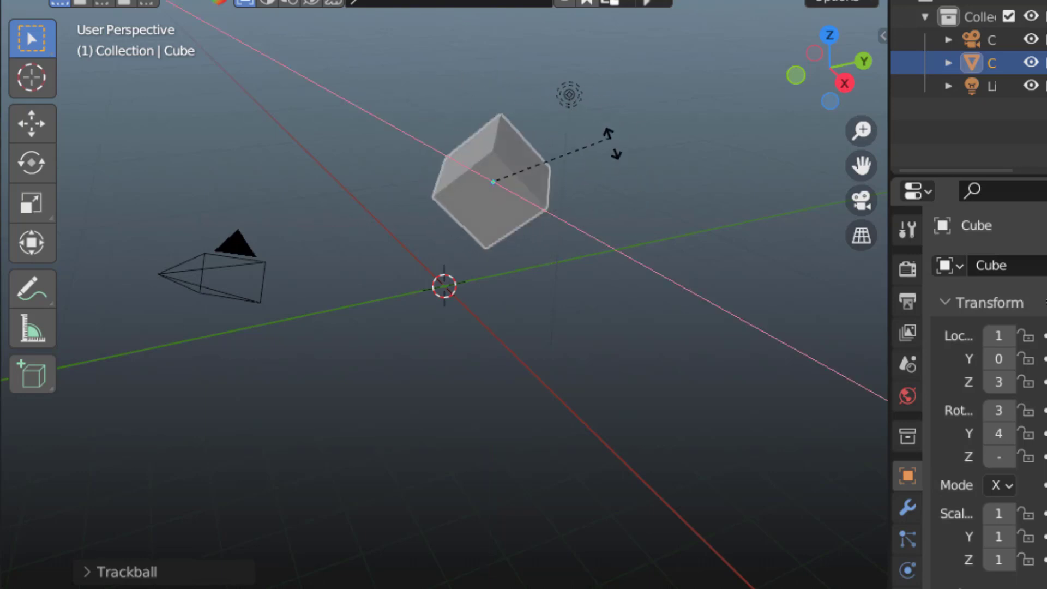
key(y)
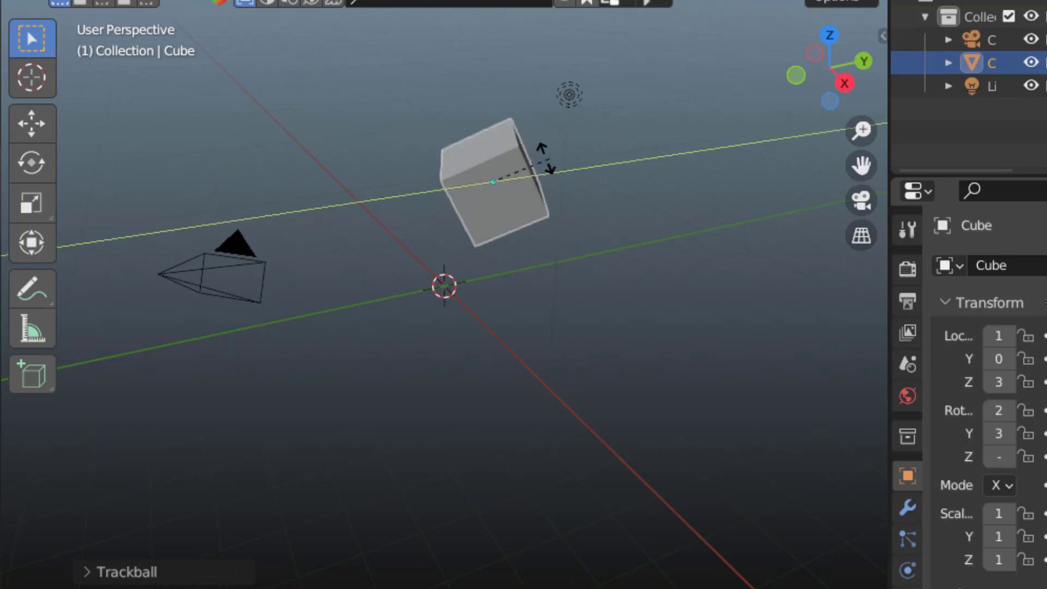
click(548, 157)
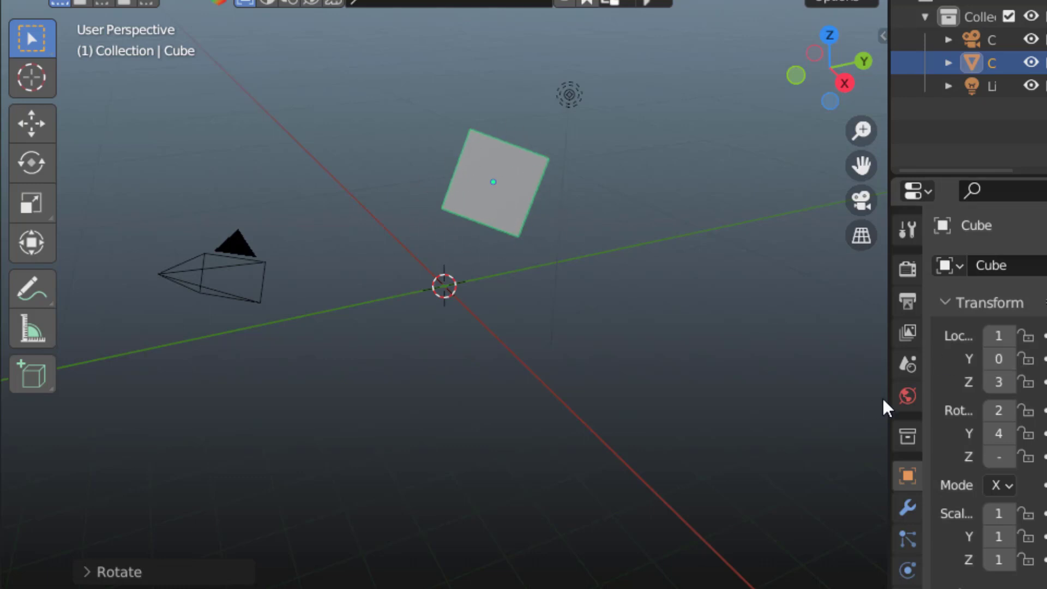
drag(887, 402, 807, 402)
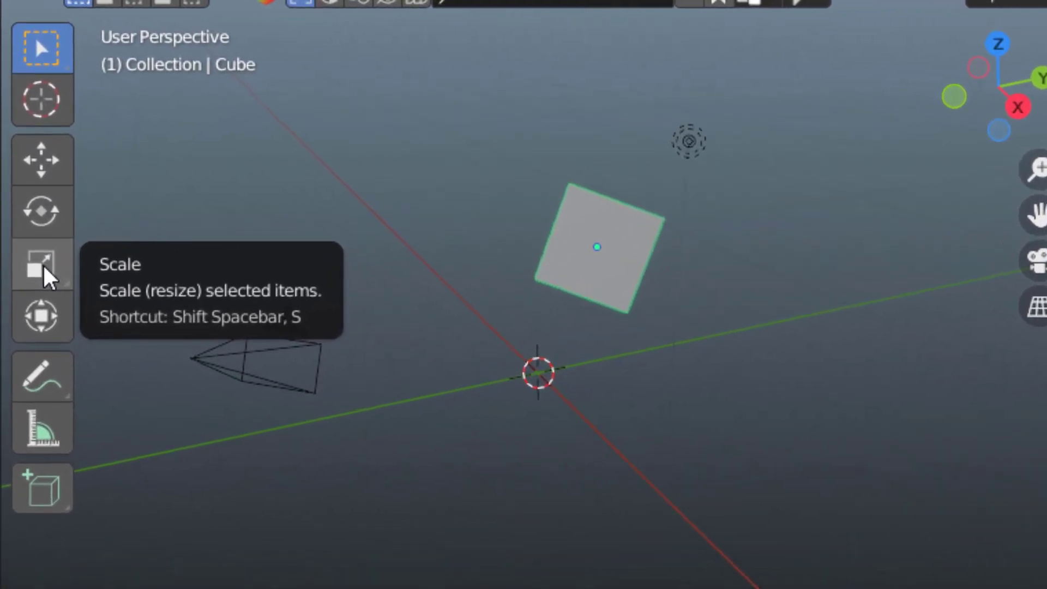
Stretch the cube along X, Y and Z with the Scale gizmo, then start a uniform S scale.
click(48, 275)
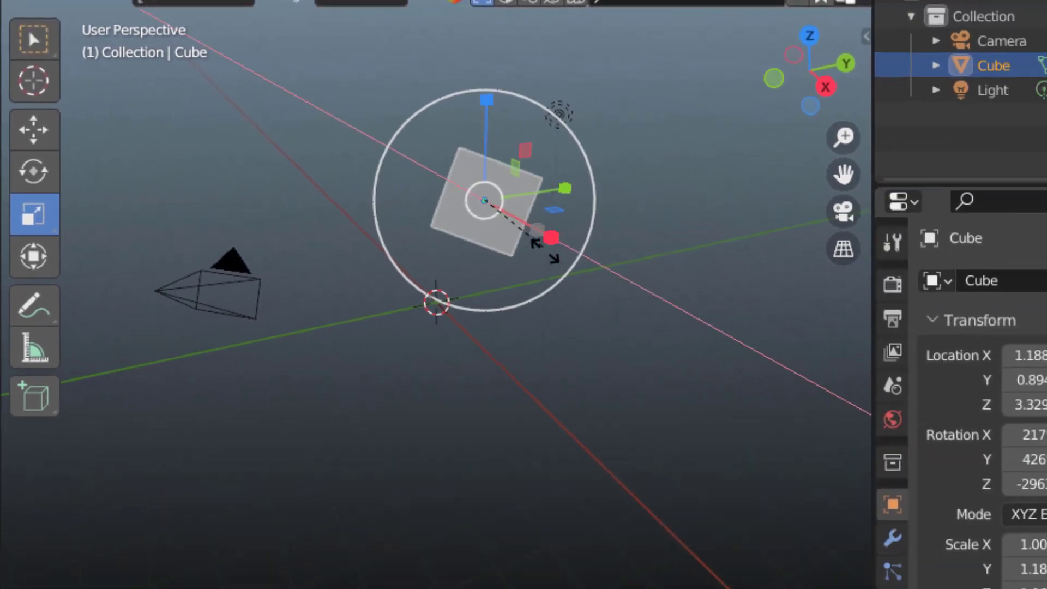
drag(507, 218, 606, 305)
click(528, 177)
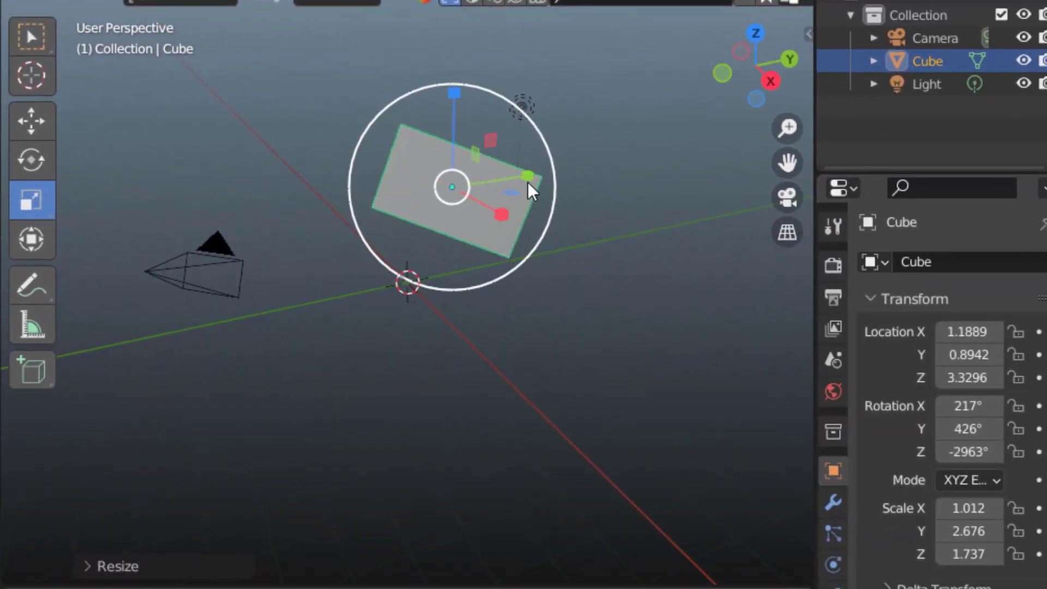
drag(528, 173, 600, 143)
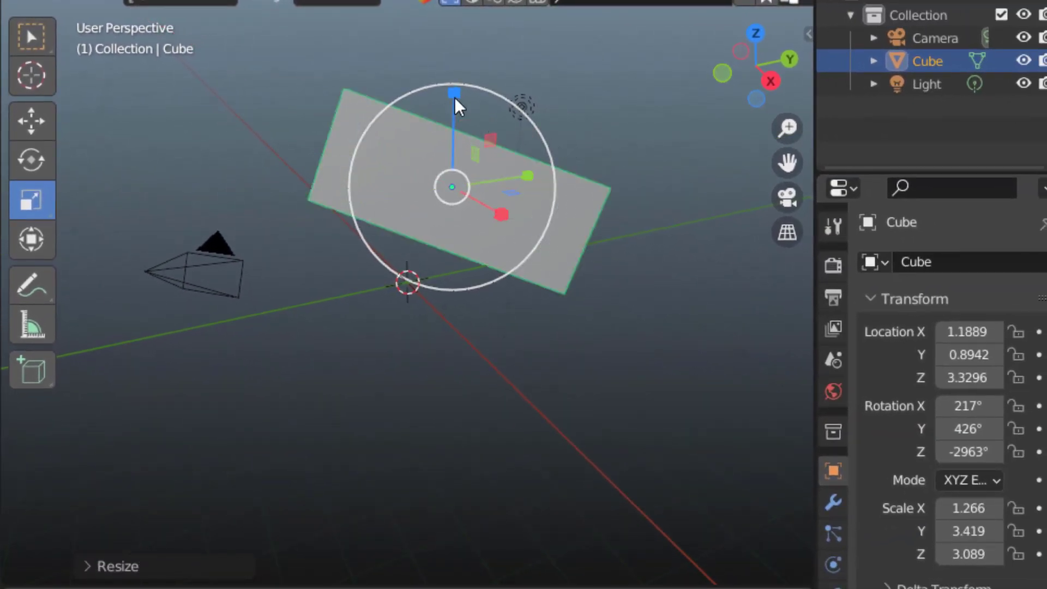
drag(454, 94, 483, 260)
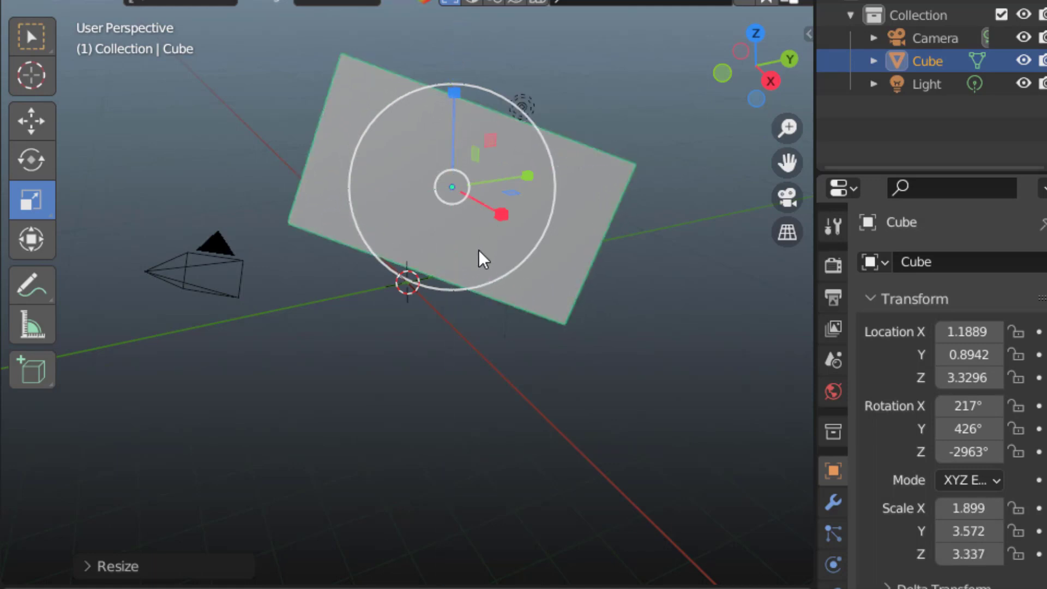
click(37, 37)
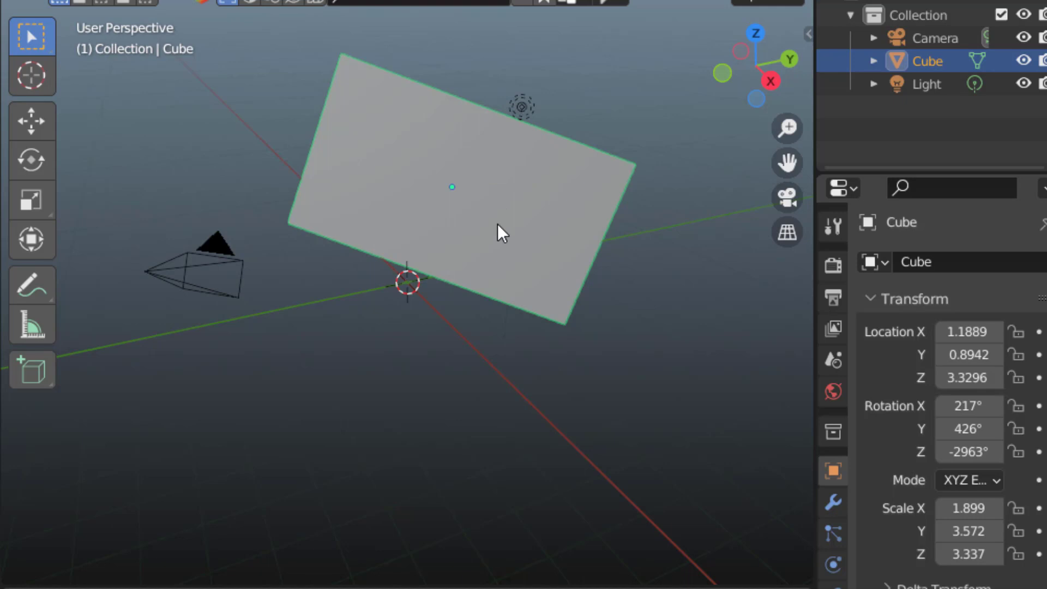
key(s)
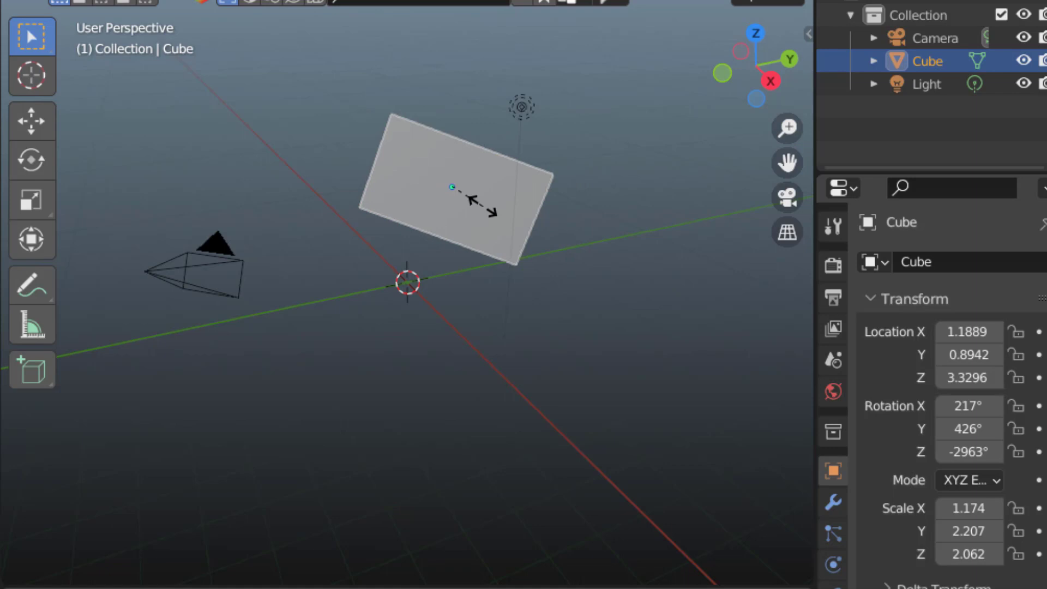
Confirm the reduced size, then flatten the block into a slab scaled 0.508, 2.140, 1.947.
click(483, 205)
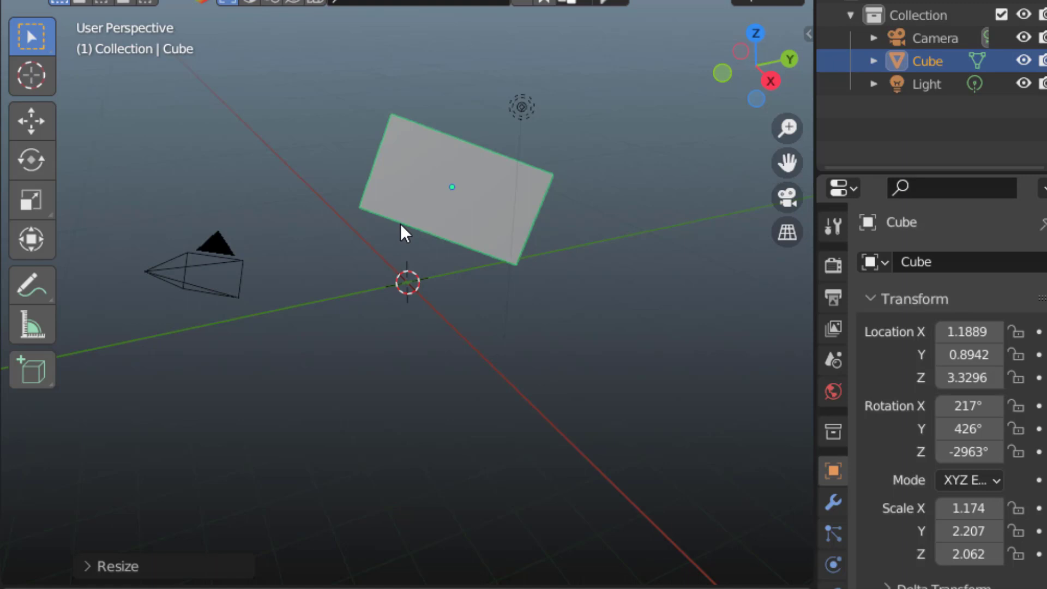
key(s)
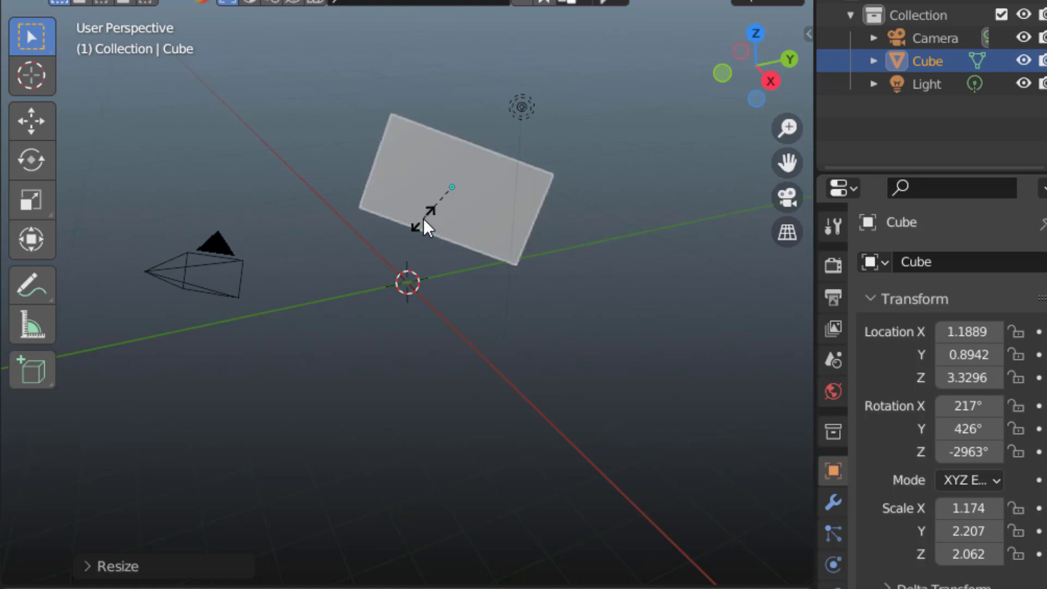
key(z)
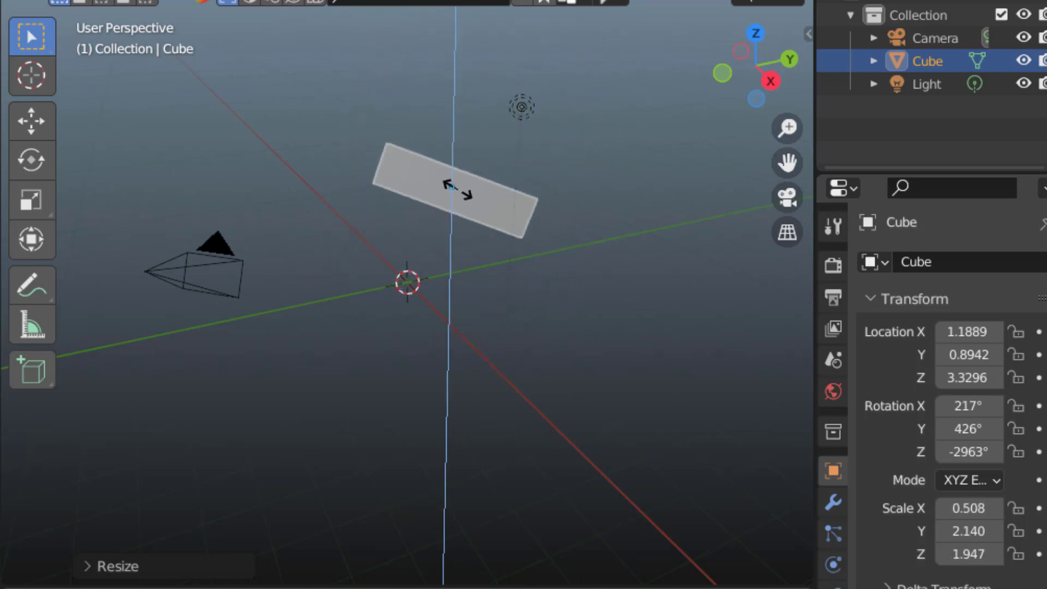
click(457, 190)
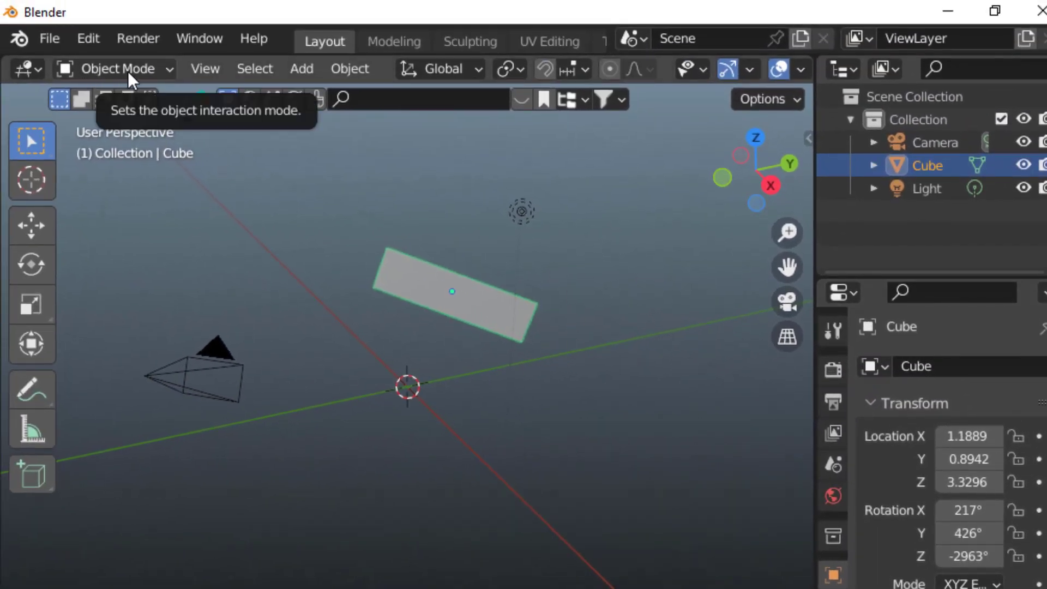
Apply all transforms to the block via Object > Apply and orbit around it.
click(366, 75)
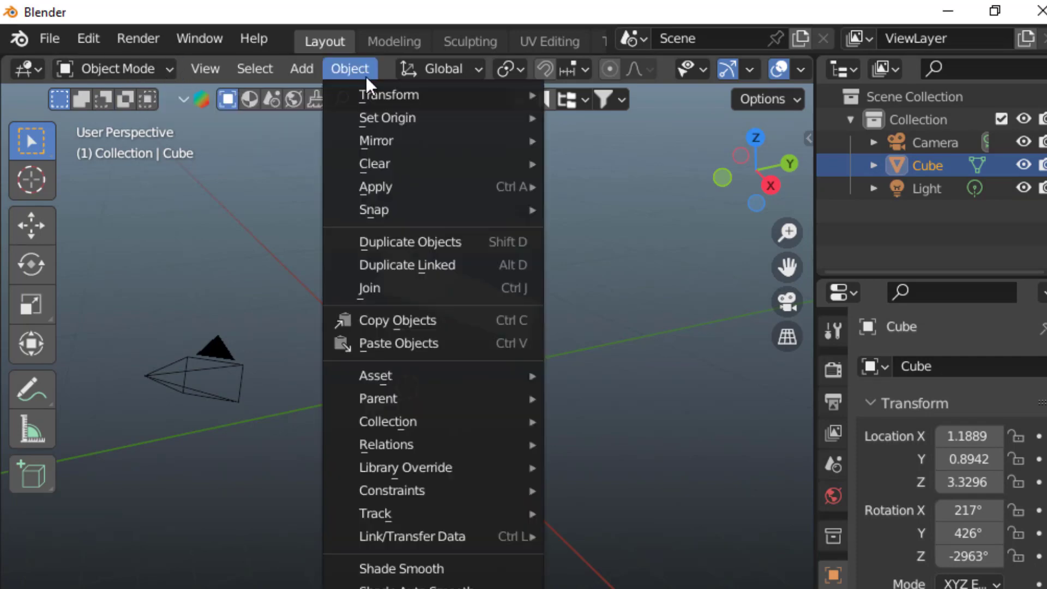
mouse_move(384, 186)
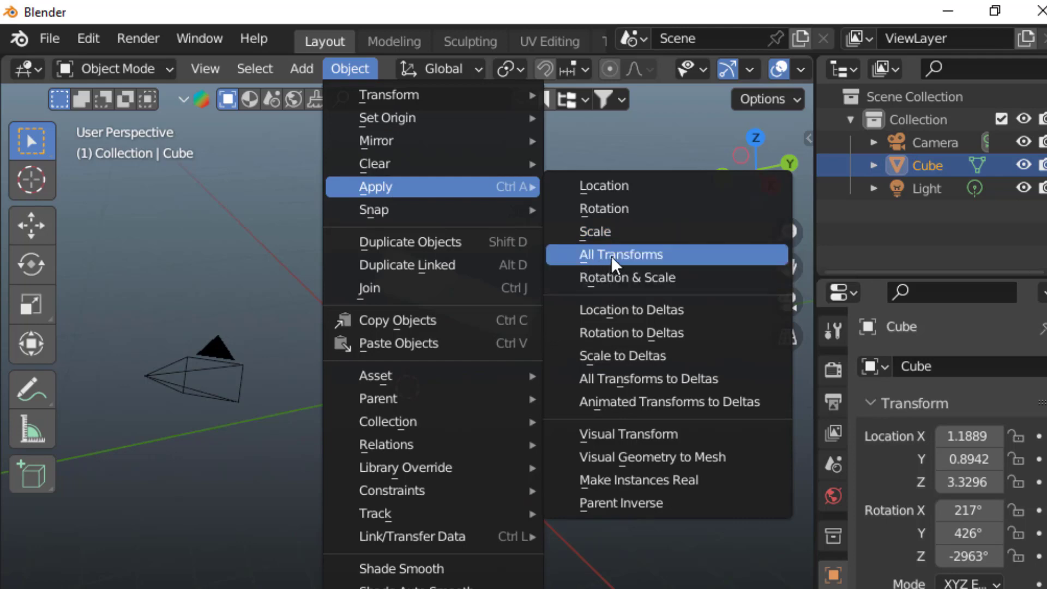
click(656, 256)
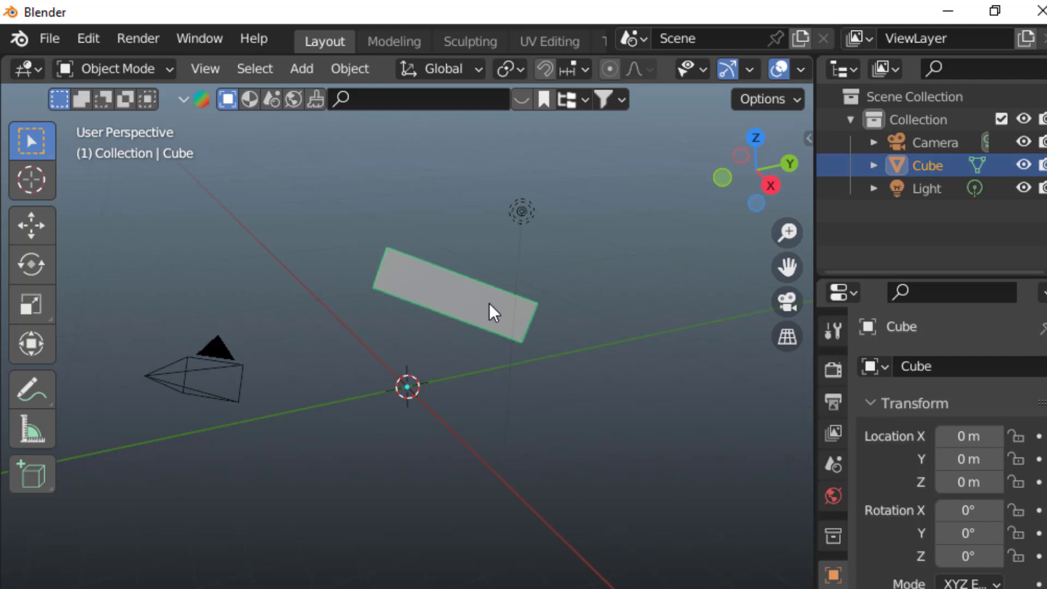
drag(731, 180, 709, 229)
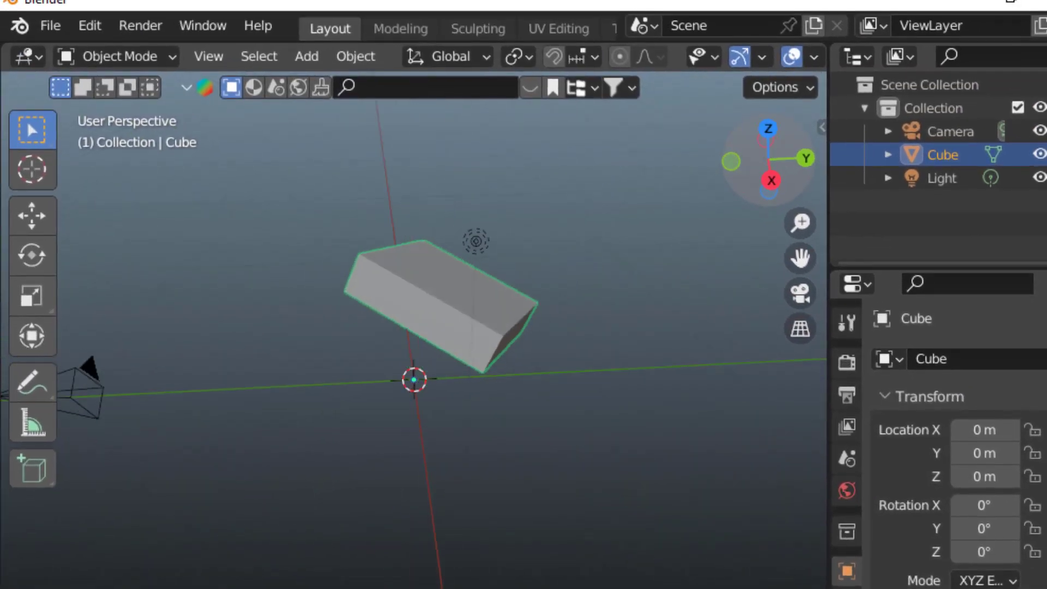
middle_drag(545, 246, 525, 249)
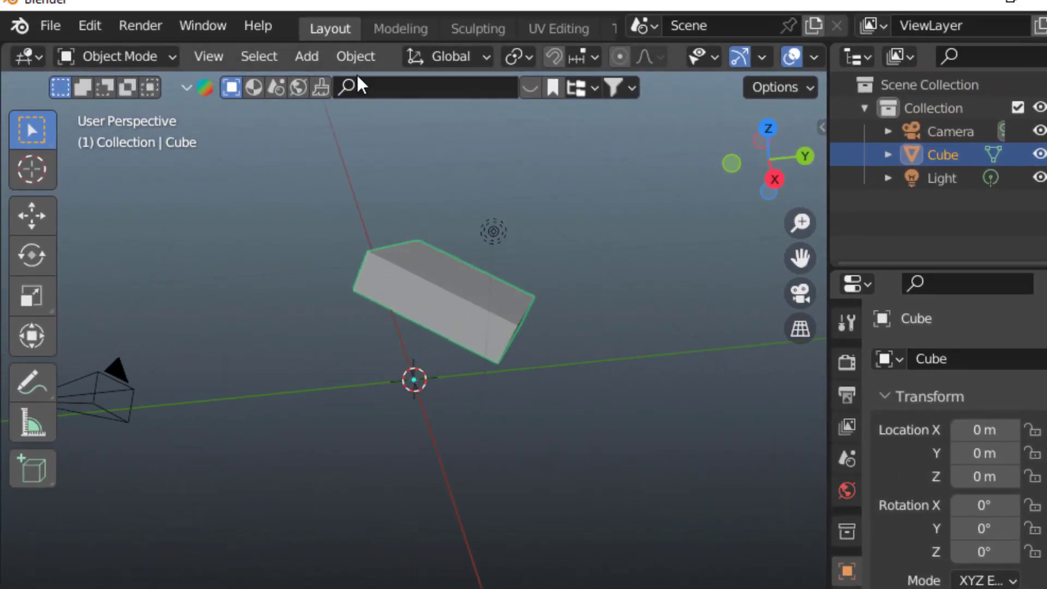
Reopen the Apply options without applying, then enter Edit Mode and return to Object Mode.
click(358, 57)
mouse_move(440, 175)
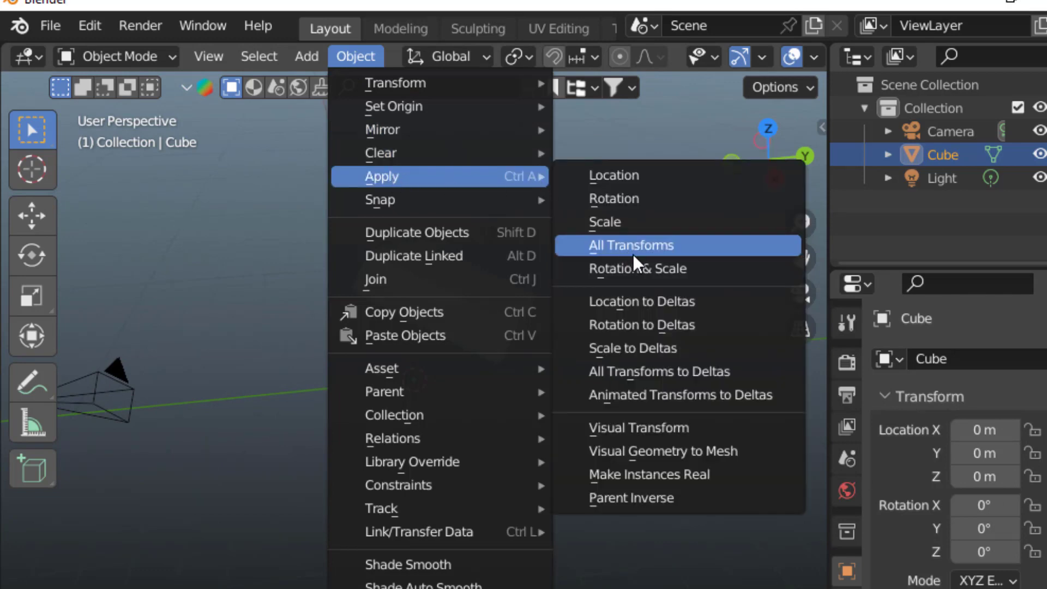
click(257, 244)
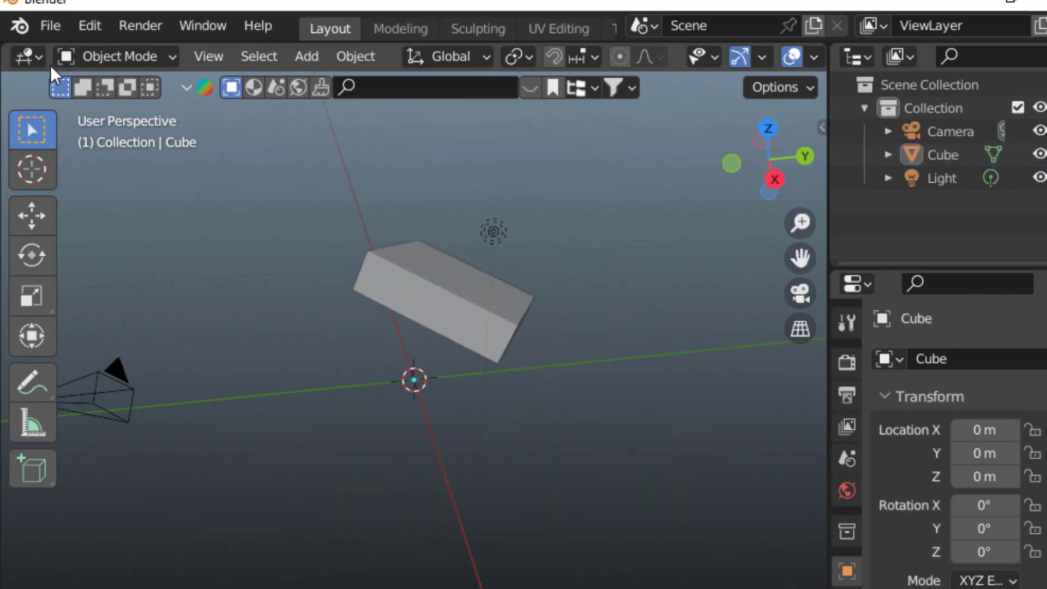
click(128, 57)
click(97, 106)
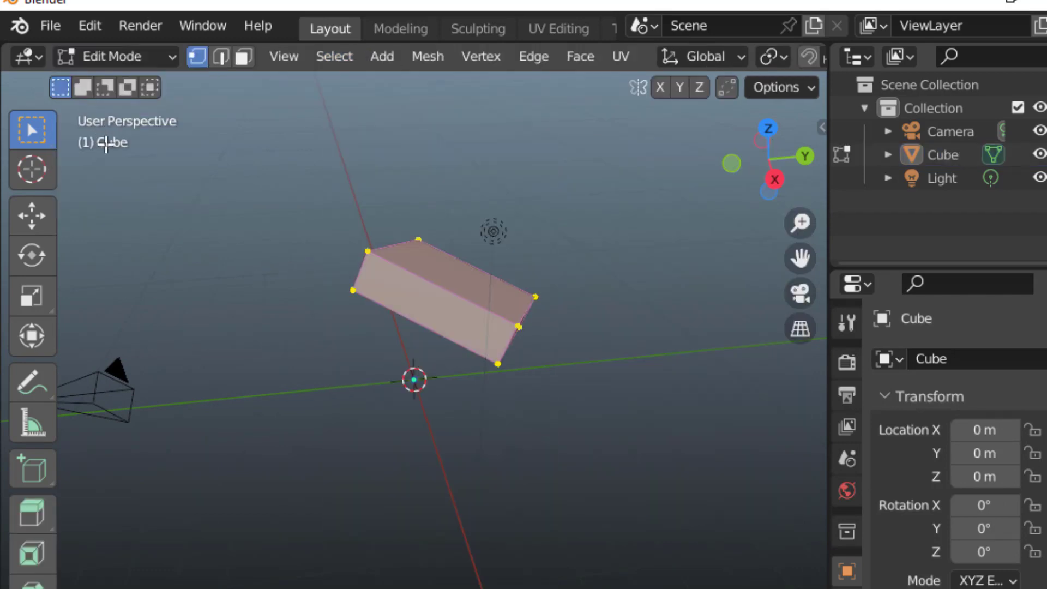
key(Tab)
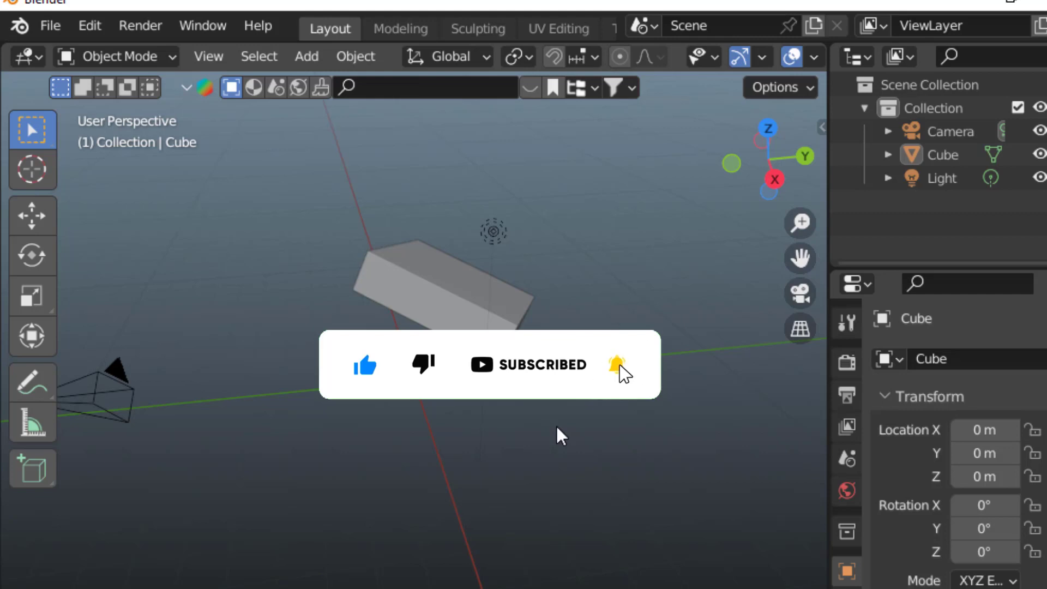
click(299, 58)
mouse_move(376, 83)
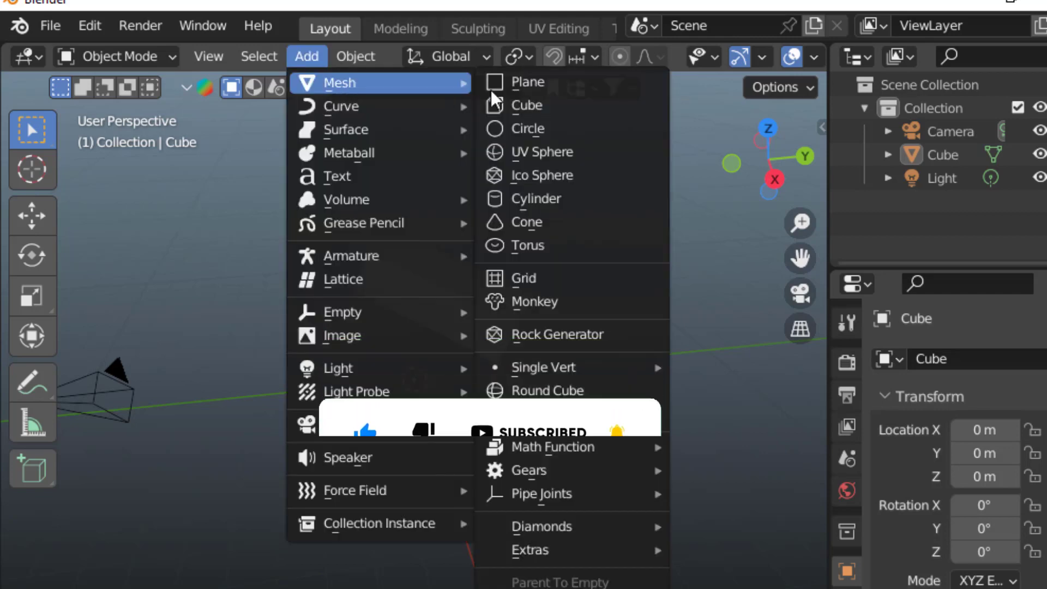
click(587, 115)
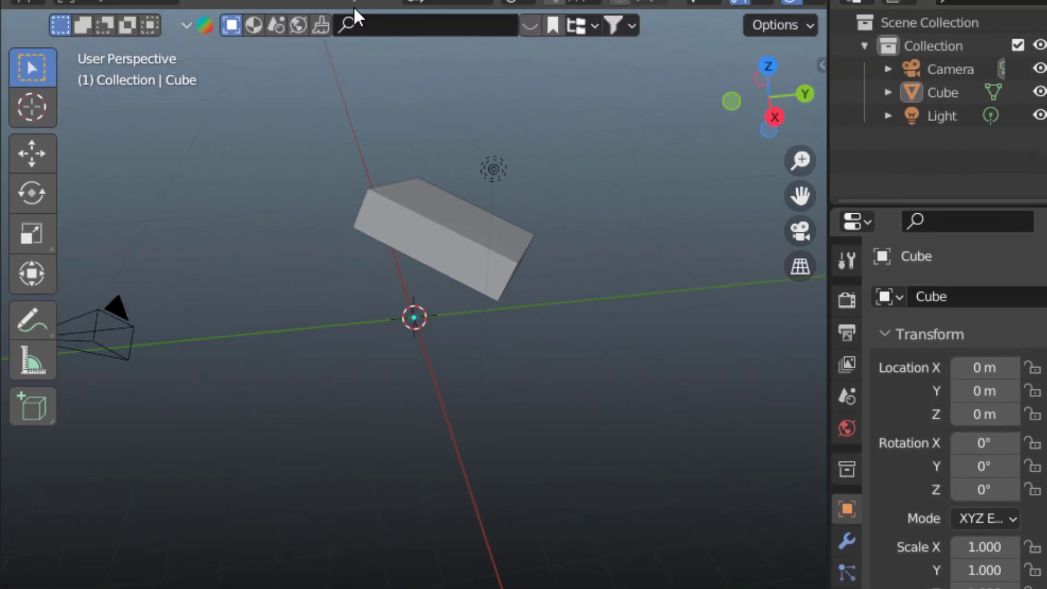
click(356, 21)
mouse_move(381, 141)
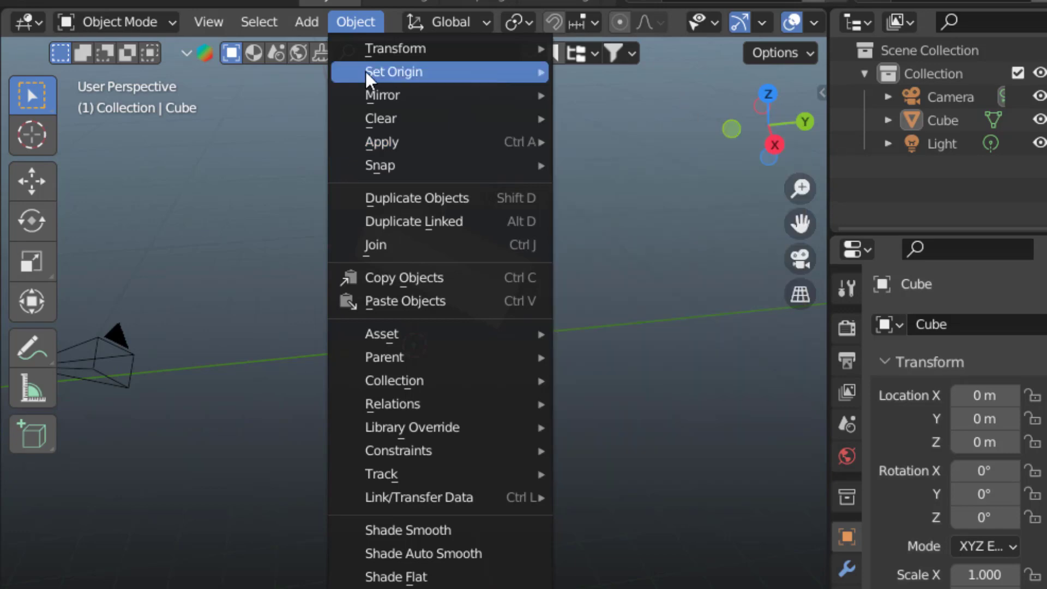
click(633, 249)
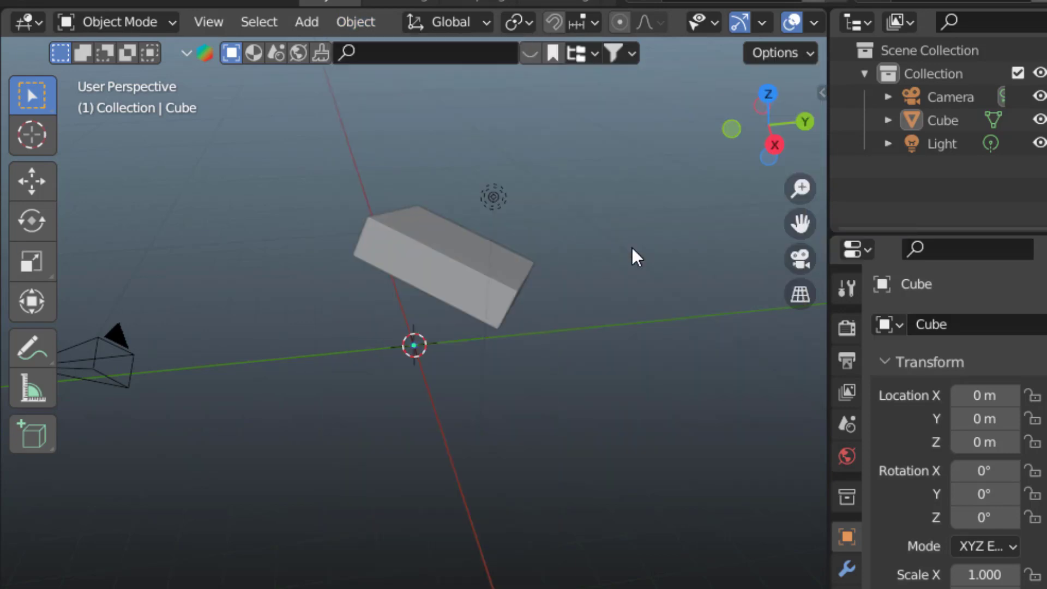